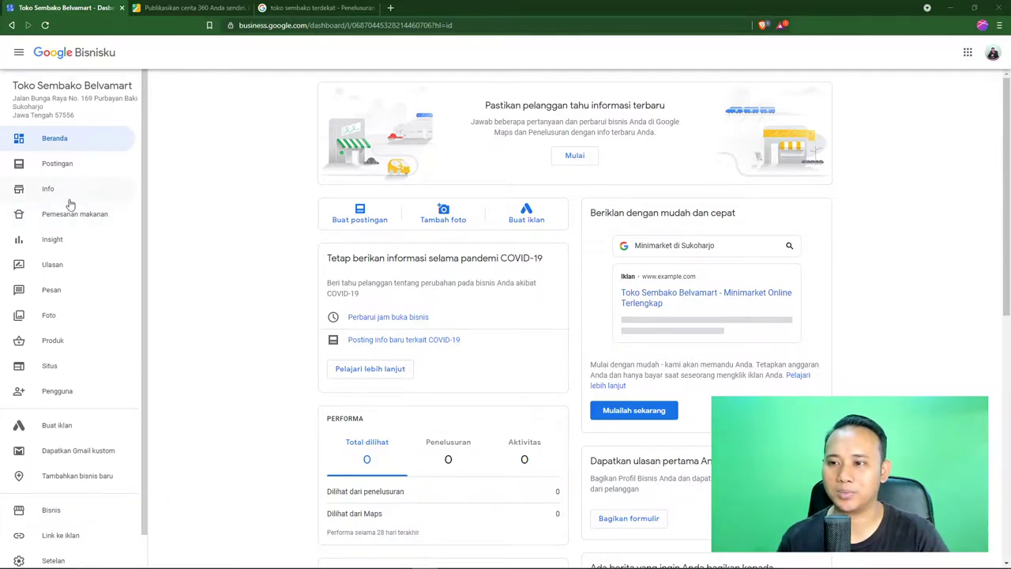
Open the Info page for Toko Sembako Belvamart, review its details, and cancel the name editor unchanged
{"action": "left_click", "coordinate": [47, 192]}
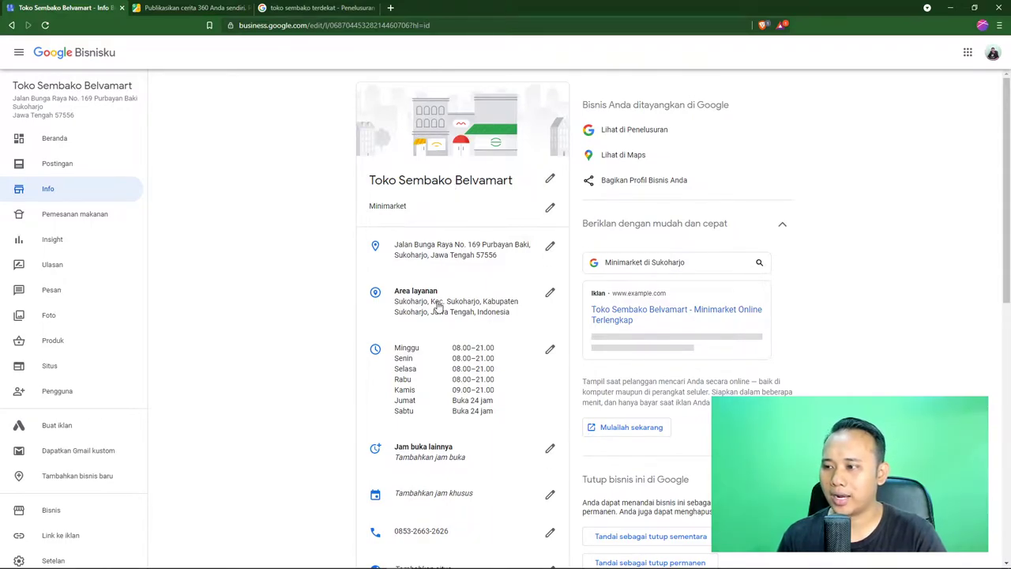
{"action": "scroll", "coordinate": [438, 309], "scroll_direction": "down", "scroll_amount": 2}
{"action": "scroll", "coordinate": [443, 316], "scroll_direction": "down", "scroll_amount": 3}
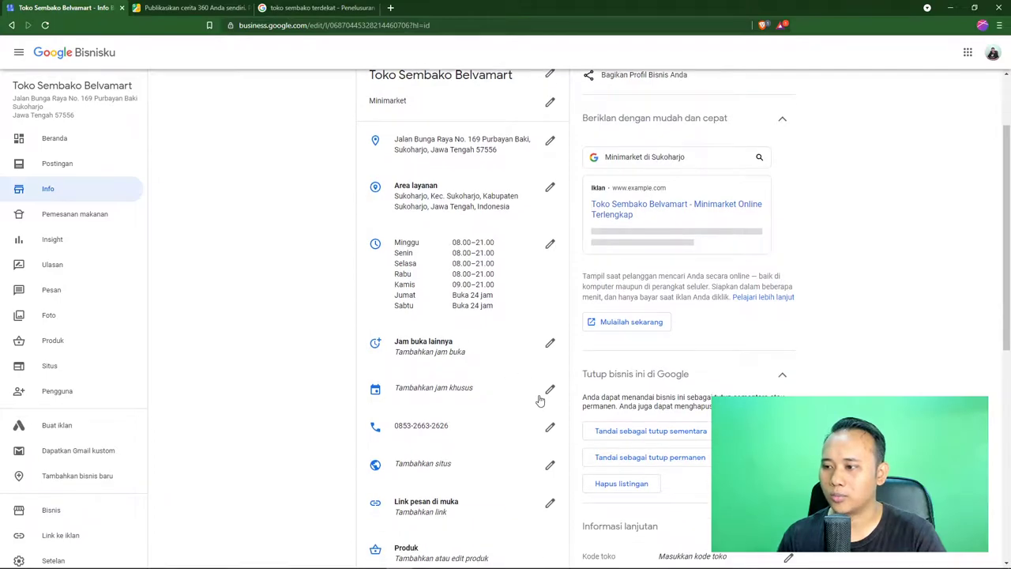
{"action": "scroll", "coordinate": [544, 397], "scroll_direction": "down", "scroll_amount": 1}
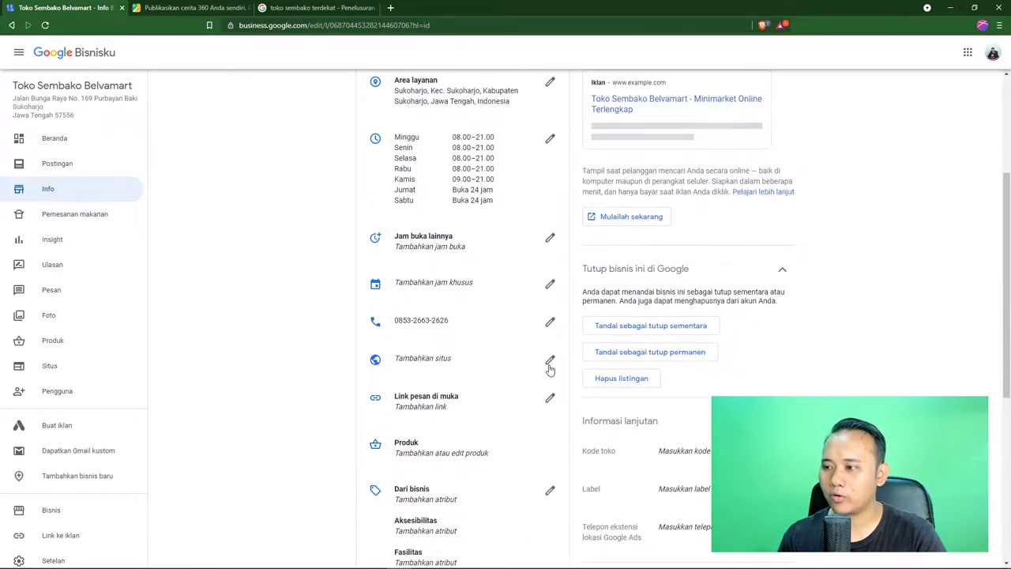
{"action": "scroll", "coordinate": [545, 371], "scroll_direction": "down", "scroll_amount": 1}
{"action": "scroll", "coordinate": [537, 379], "scroll_direction": "down", "scroll_amount": 3}
{"action": "scroll", "coordinate": [537, 379], "scroll_direction": "up", "scroll_amount": 6}
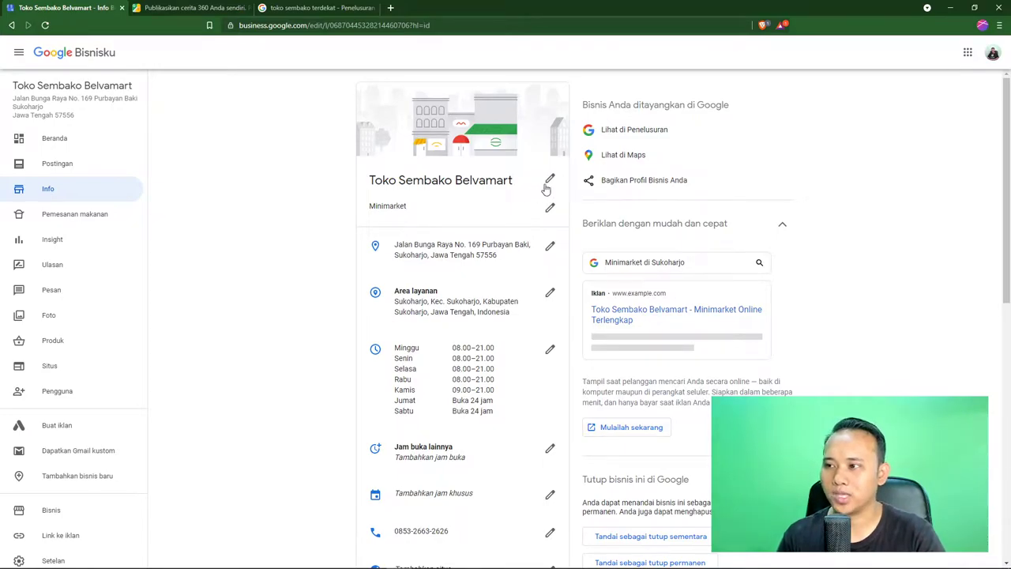
{"action": "left_click", "coordinate": [551, 182]}
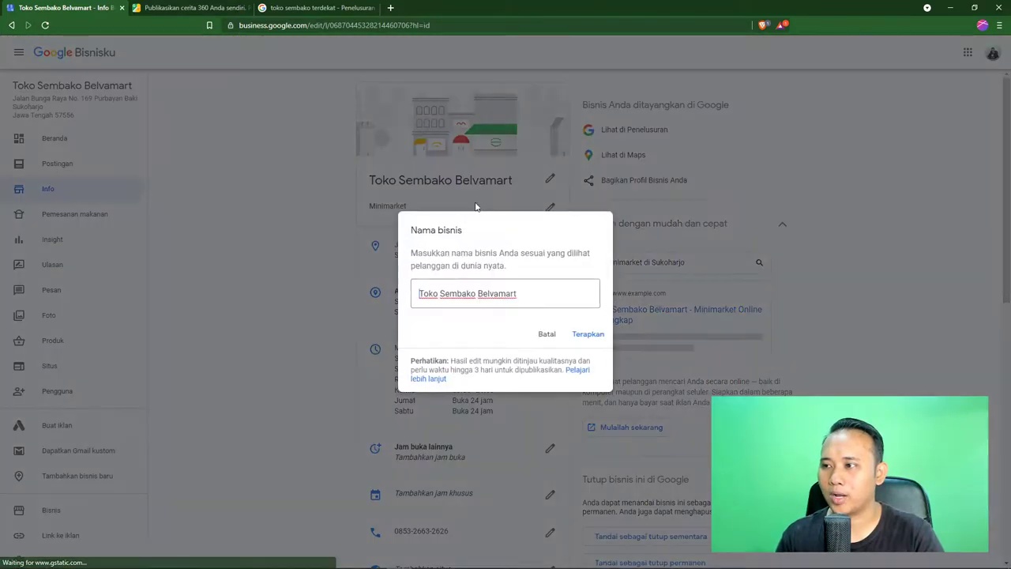
{"action": "left_click", "coordinate": [547, 334]}
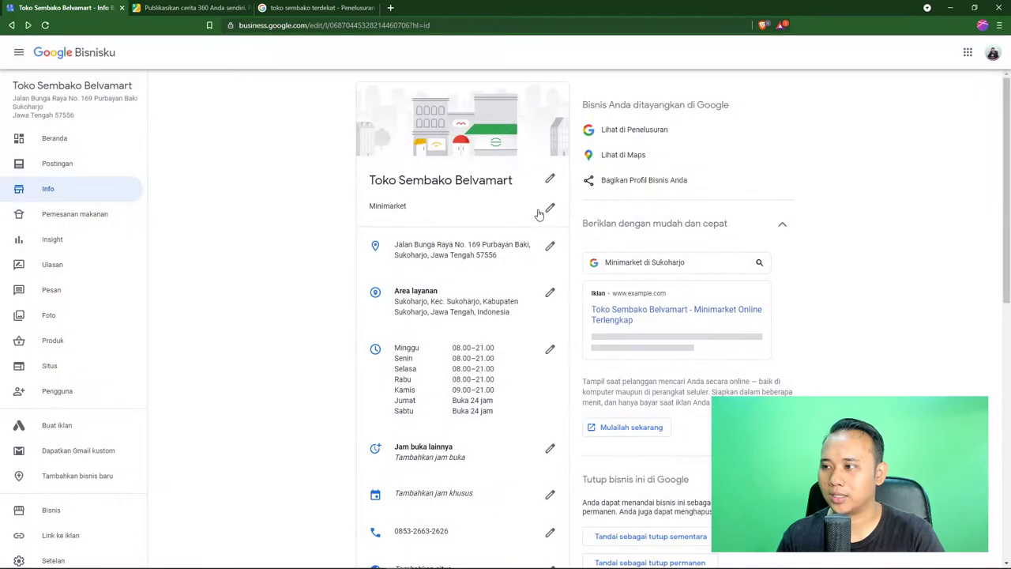
Add Toko Beras as an additional category next to Minimarket
{"action": "left_click", "coordinate": [550, 210]}
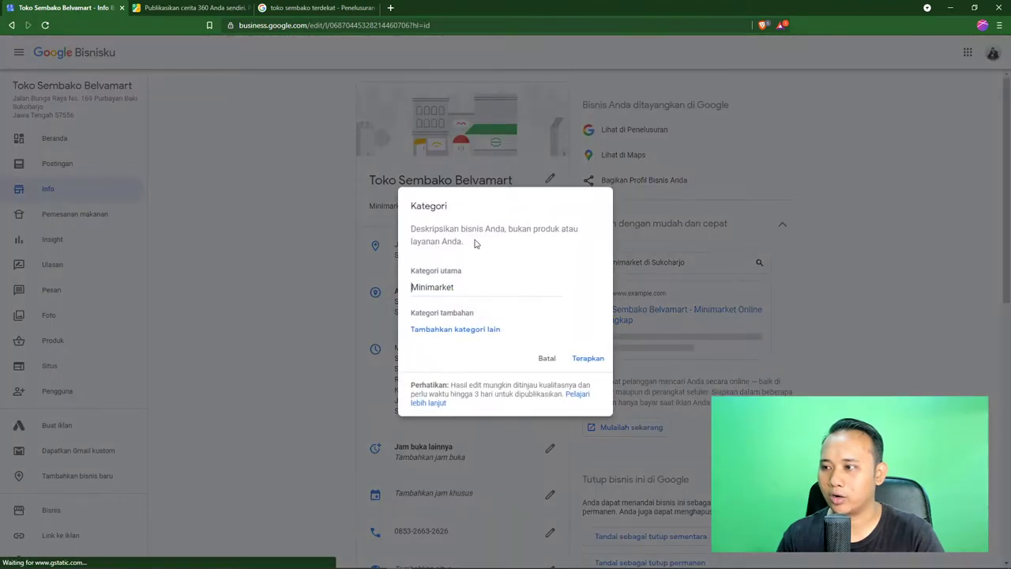
{"action": "left_click", "coordinate": [478, 289]}
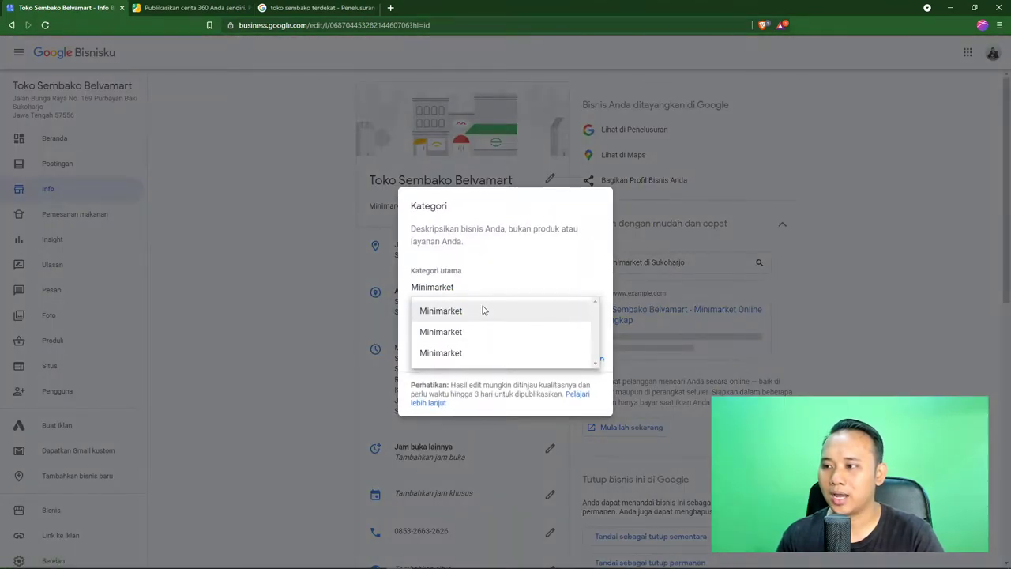
{"action": "left_click", "coordinate": [469, 382]}
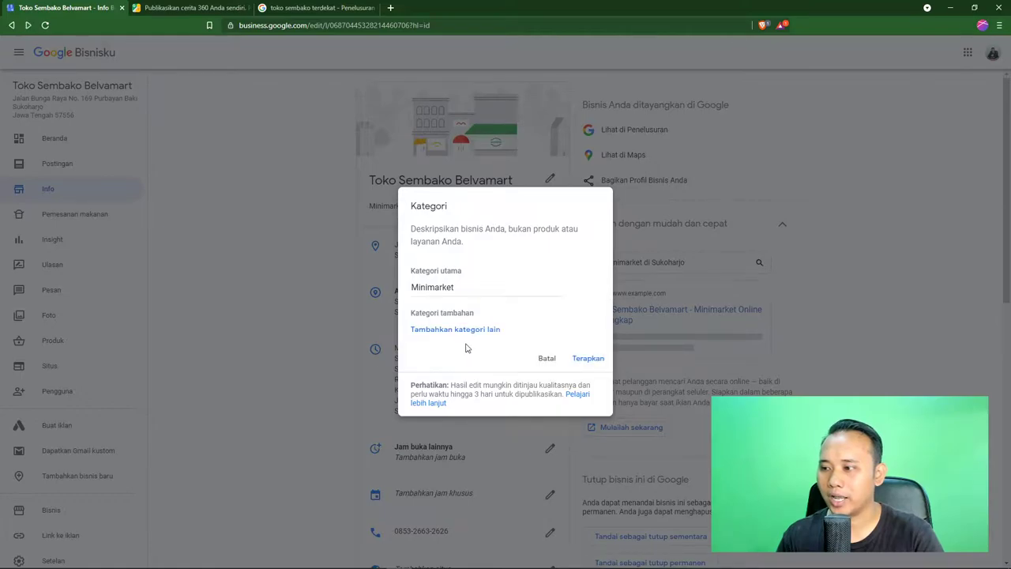
{"action": "left_click", "coordinate": [467, 335]}
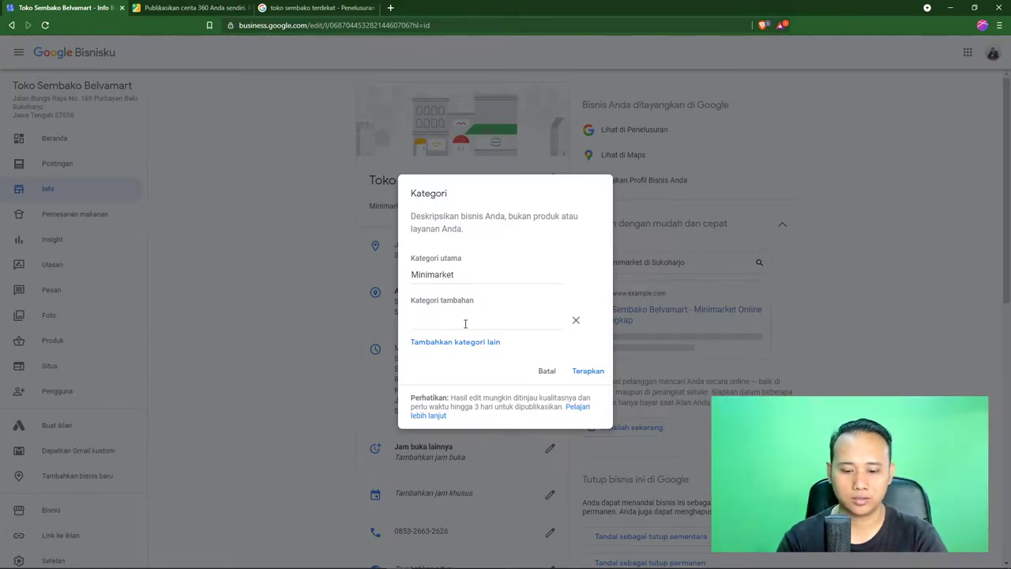
{"action": "type", "text": "t"}
{"action": "key", "text": "BackSpace"}
{"action": "type", "text": "bera"}
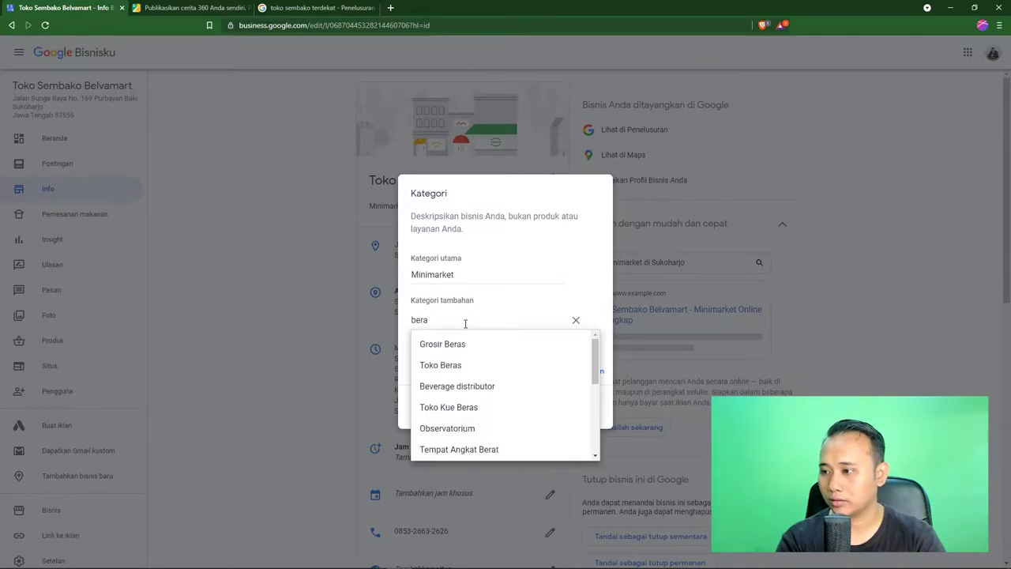
{"action": "left_click", "coordinate": [460, 365]}
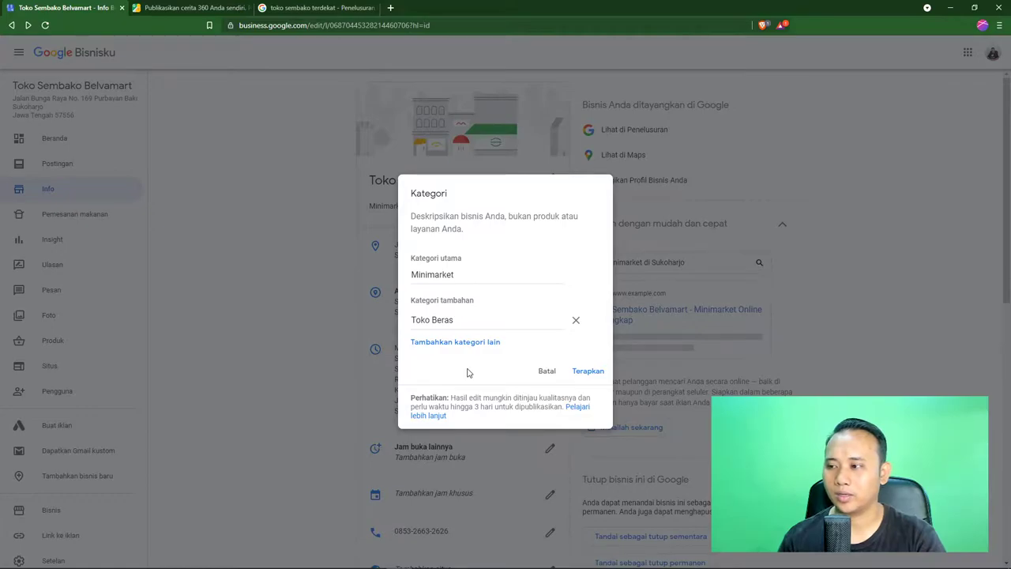
Add Pemasok Telur as a second extra category and apply the category changes
{"action": "left_click", "coordinate": [466, 343]}
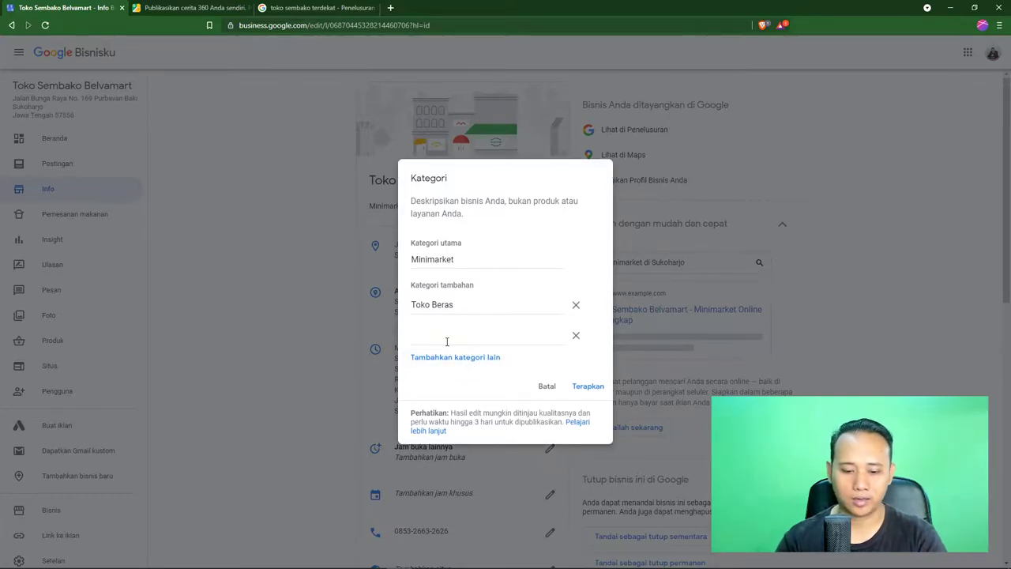
{"action": "type", "text": "Telur"}
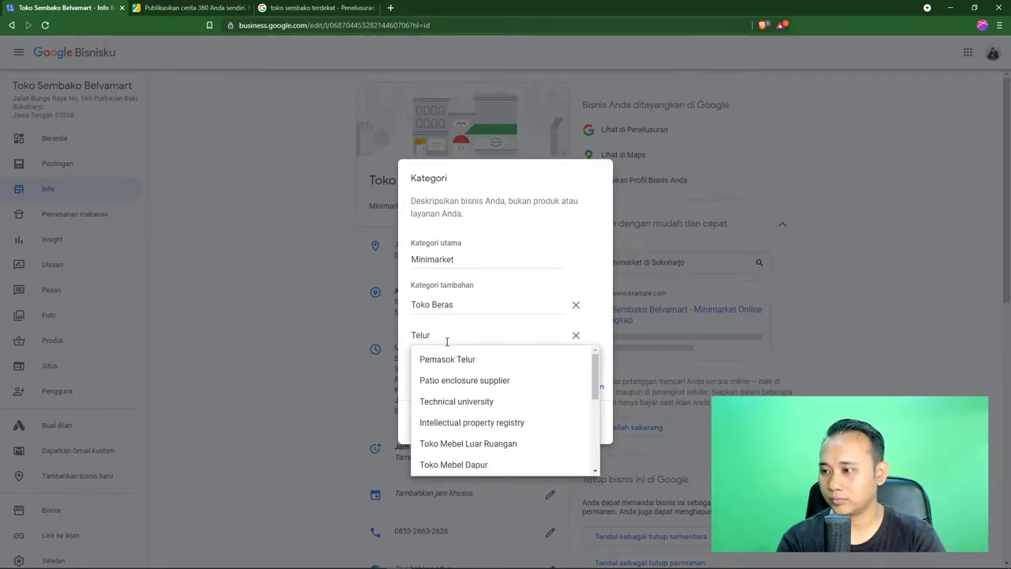
{"action": "left_click", "coordinate": [449, 359]}
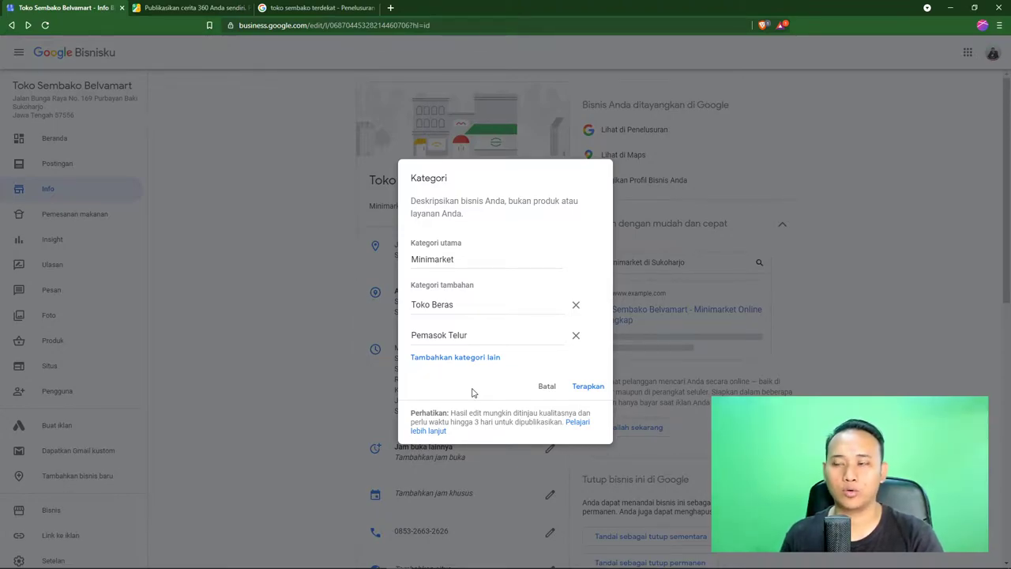
{"action": "left_click", "coordinate": [589, 387]}
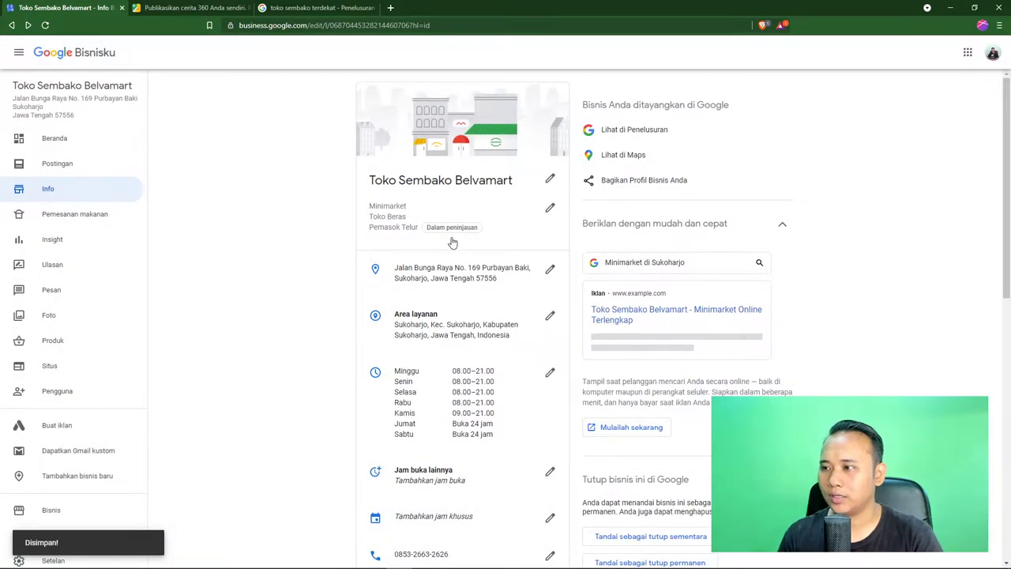
Check the Dalam peninjauan tooltip confirming the new categories await Google review
{"action": "mouse_move", "coordinate": [457, 236]}
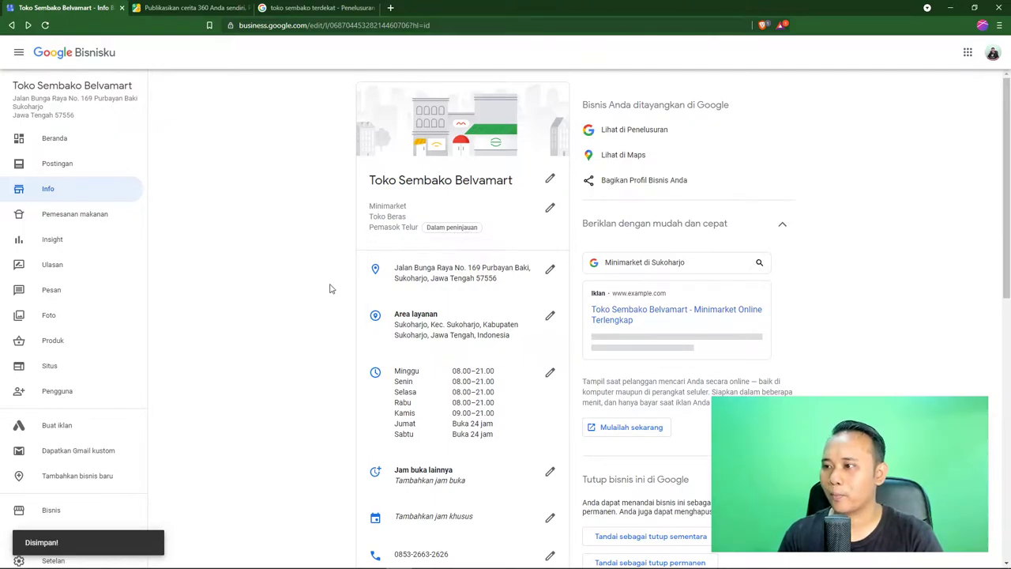
{"action": "scroll", "coordinate": [332, 294], "scroll_direction": "down", "scroll_amount": 1}
{"action": "scroll", "coordinate": [332, 294], "scroll_direction": "up", "scroll_amount": 1}
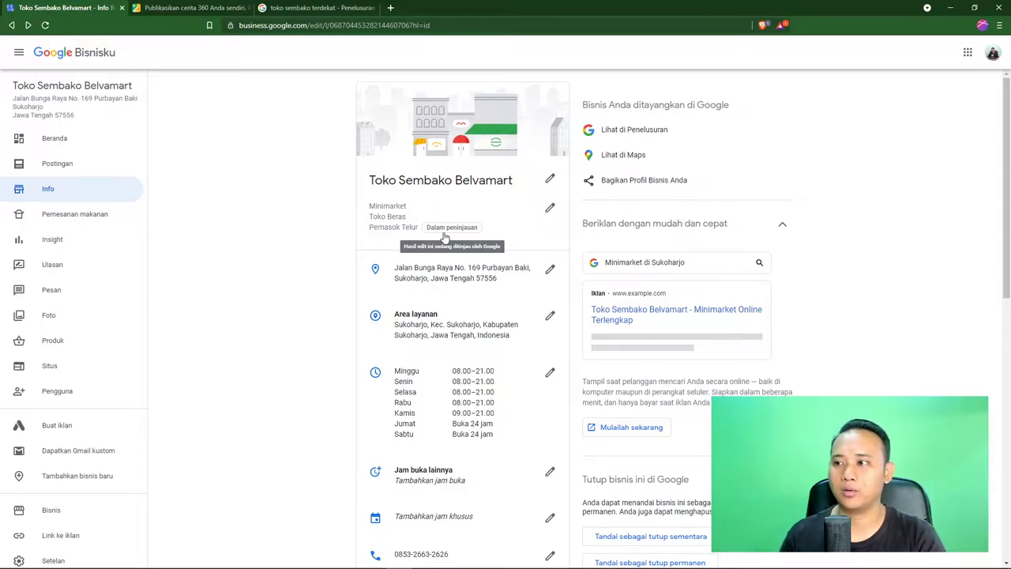
Open the Lokasi bisnis editor for the store's Sukoharjo address
{"action": "left_click", "coordinate": [551, 273]}
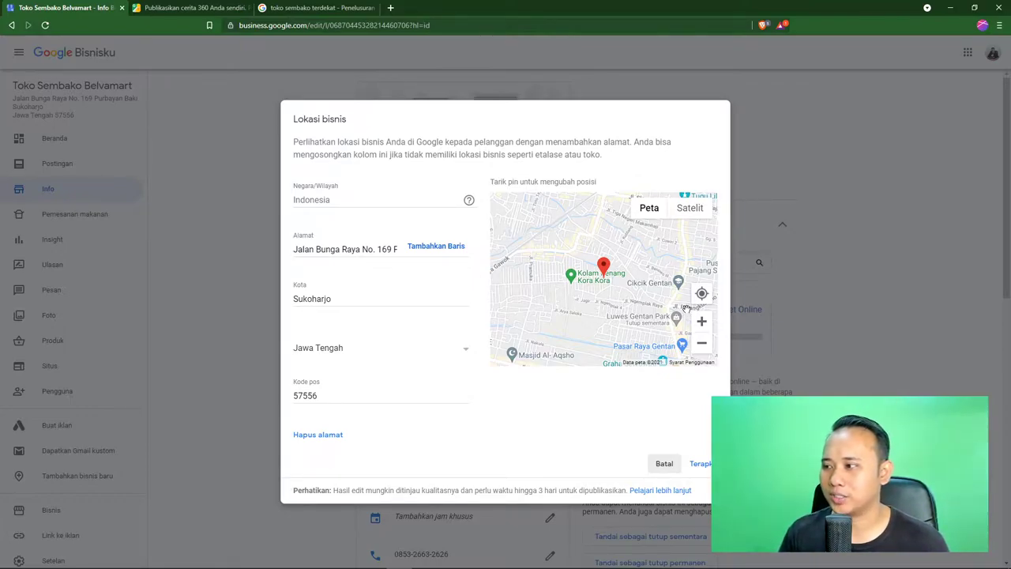
Zoom the map to street level and drag the store pin toward Jl. Bunga Raya
{"action": "left_click", "coordinate": [702, 323]}
{"action": "left_click", "coordinate": [702, 324]}
{"action": "left_click", "coordinate": [702, 324]}
{"action": "left_click", "coordinate": [702, 324]}
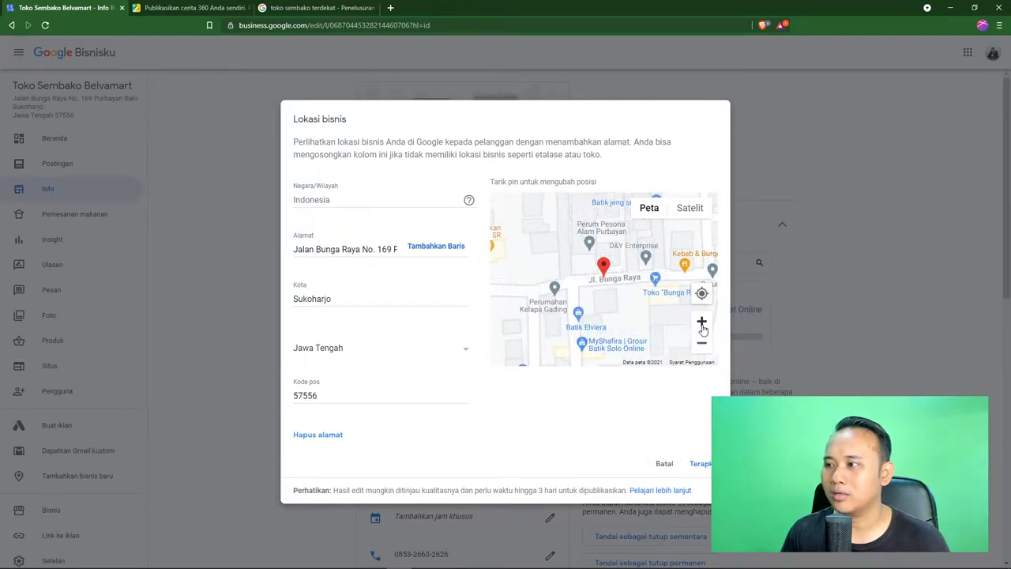
{"action": "left_click", "coordinate": [702, 324]}
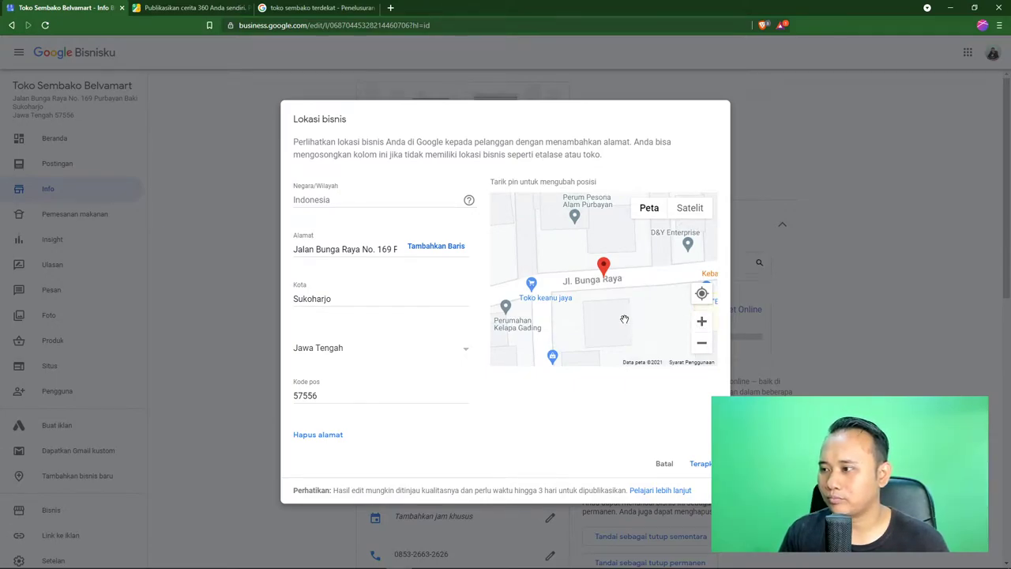
{"action": "mouse_move", "coordinate": [605, 270]}
{"action": "left_mouse_down"}
{"action": "mouse_move", "coordinate": [620, 272]}
{"action": "mouse_move", "coordinate": [562, 278]}
{"action": "left_mouse_up"}
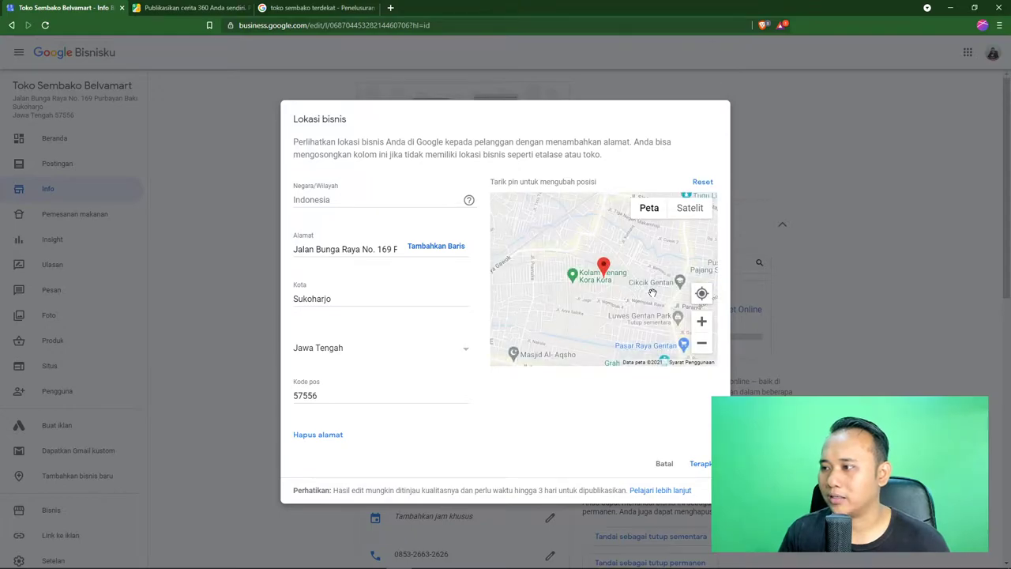
{"action": "left_click", "coordinate": [701, 323]}
{"action": "left_click", "coordinate": [701, 323]}
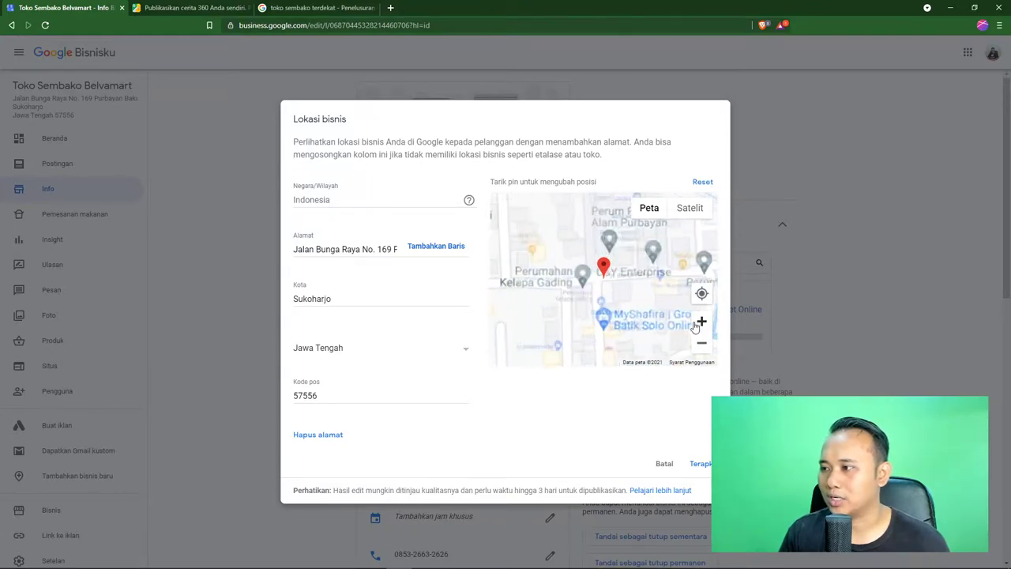
{"action": "left_click", "coordinate": [702, 322]}
{"action": "left_click", "coordinate": [702, 322]}
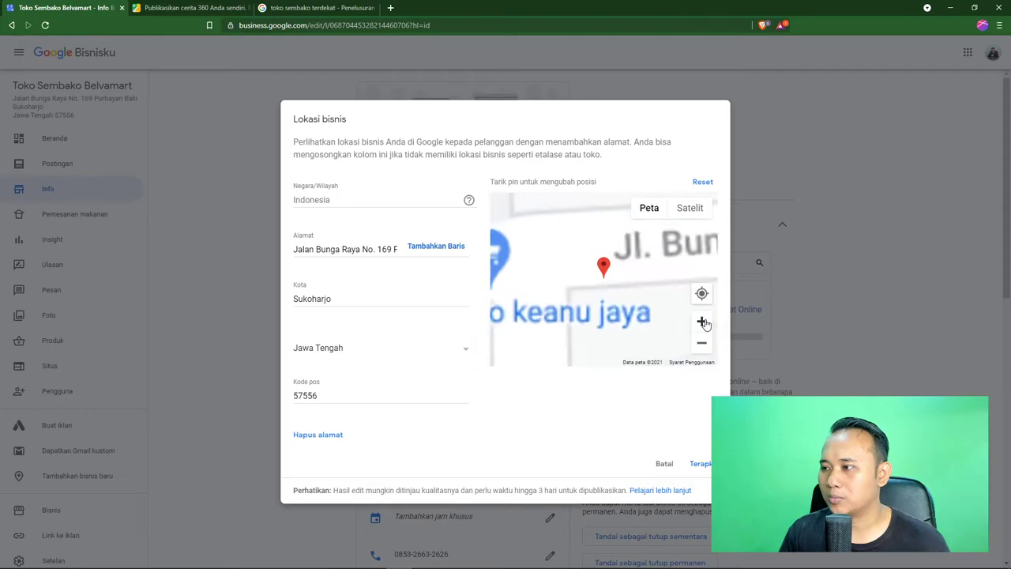
Recentre the map on Jl. Bunga Raya and nudge the pin further left along it
{"action": "left_click_drag", "start_coordinate": [619, 300], "coordinate": [639, 313]}
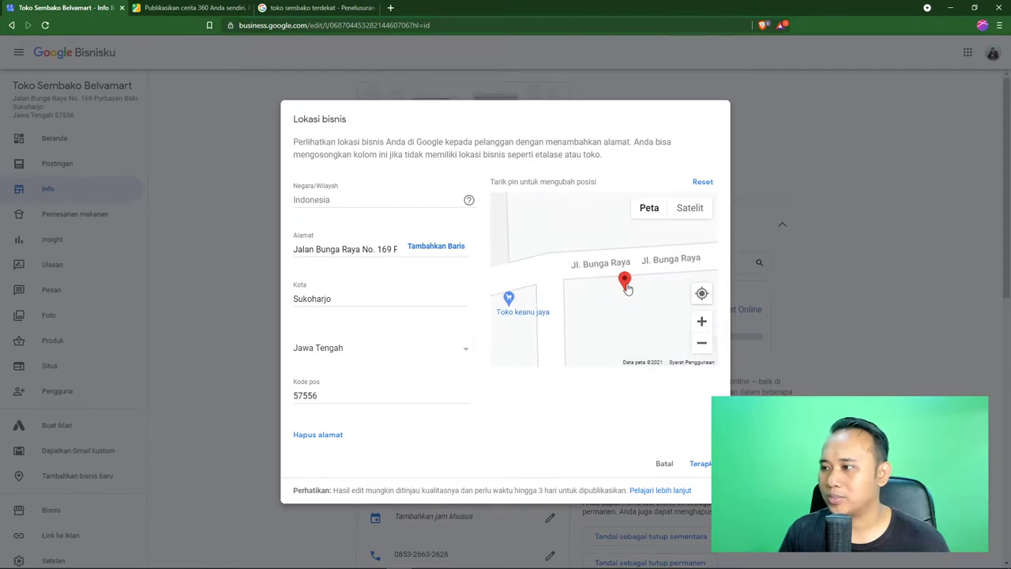
{"action": "scroll", "coordinate": [609, 276], "scroll_direction": "down", "scroll_amount": 4}
{"action": "left_click", "coordinate": [701, 323]}
{"action": "left_click", "coordinate": [700, 325]}
{"action": "left_click", "coordinate": [701, 323]}
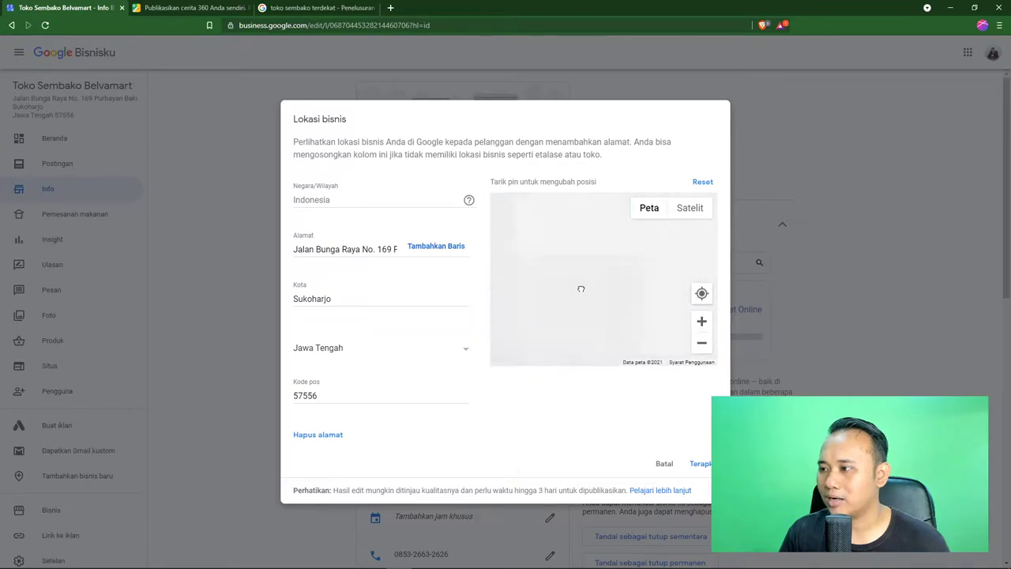
{"action": "left_click", "coordinate": [701, 343]}
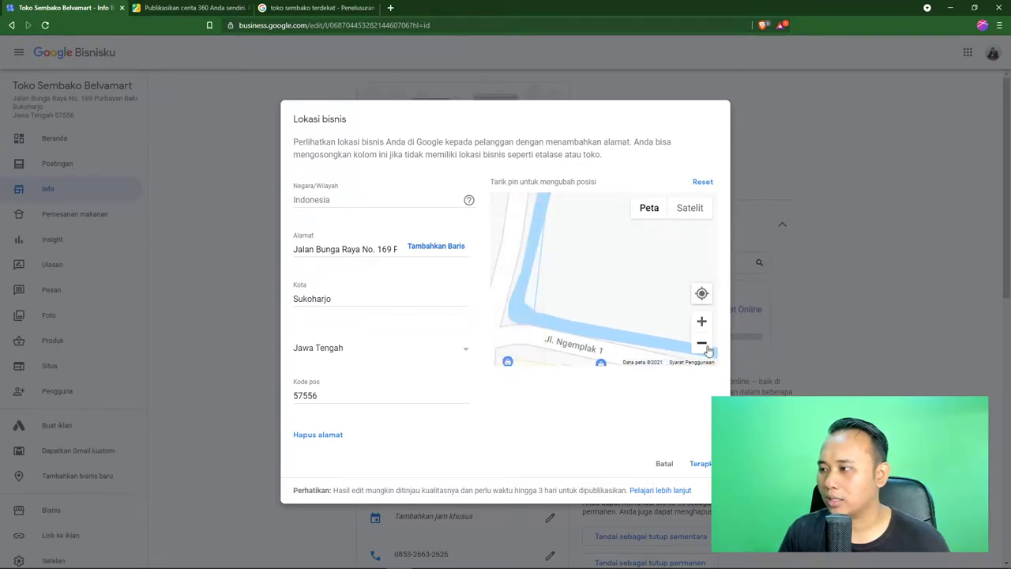
{"action": "left_click_drag", "start_coordinate": [603, 312], "coordinate": [666, 282]}
{"action": "left_click_drag", "start_coordinate": [552, 257], "coordinate": [583, 253]}
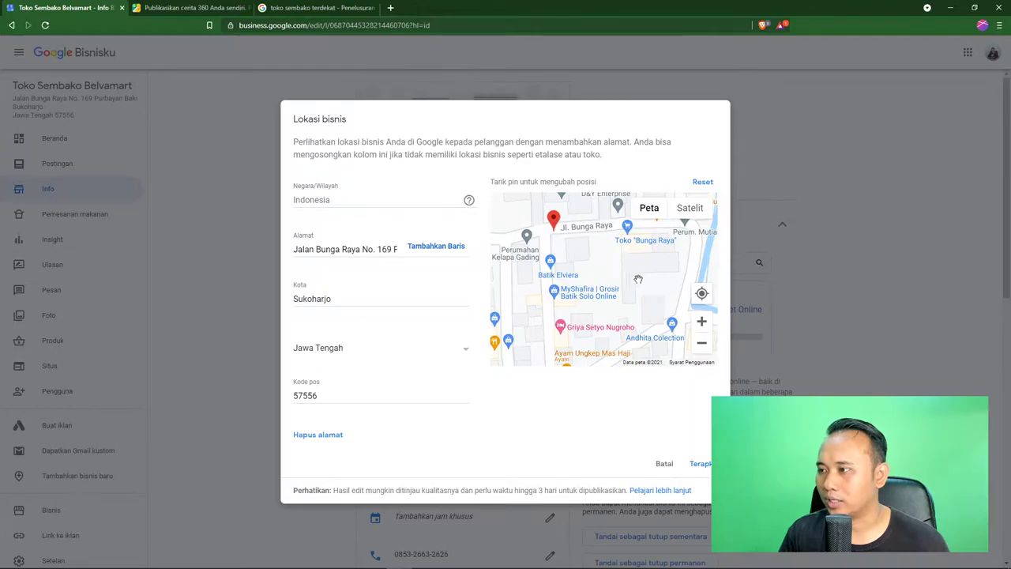
{"action": "left_click", "coordinate": [700, 324]}
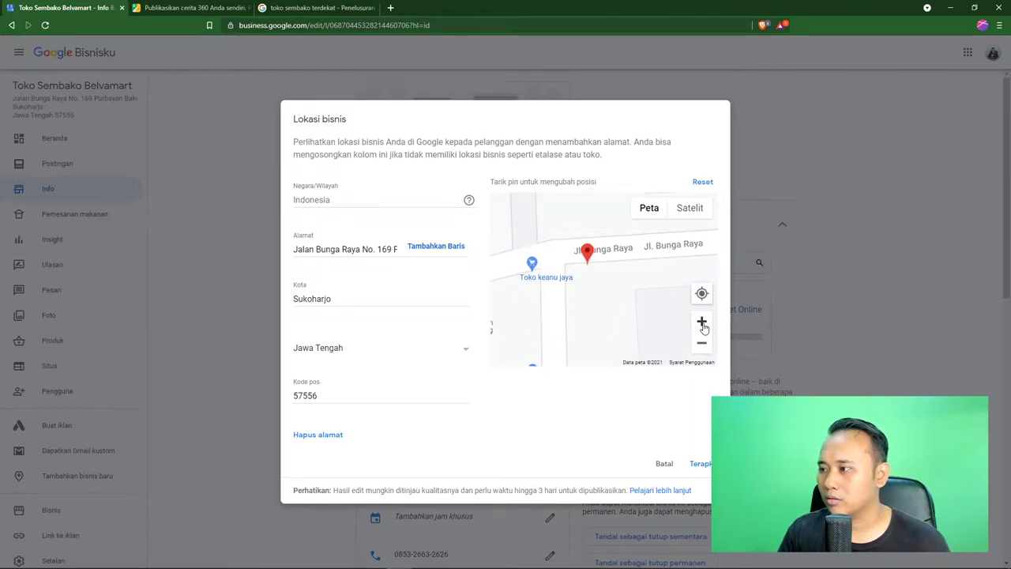
{"action": "left_click", "coordinate": [701, 323]}
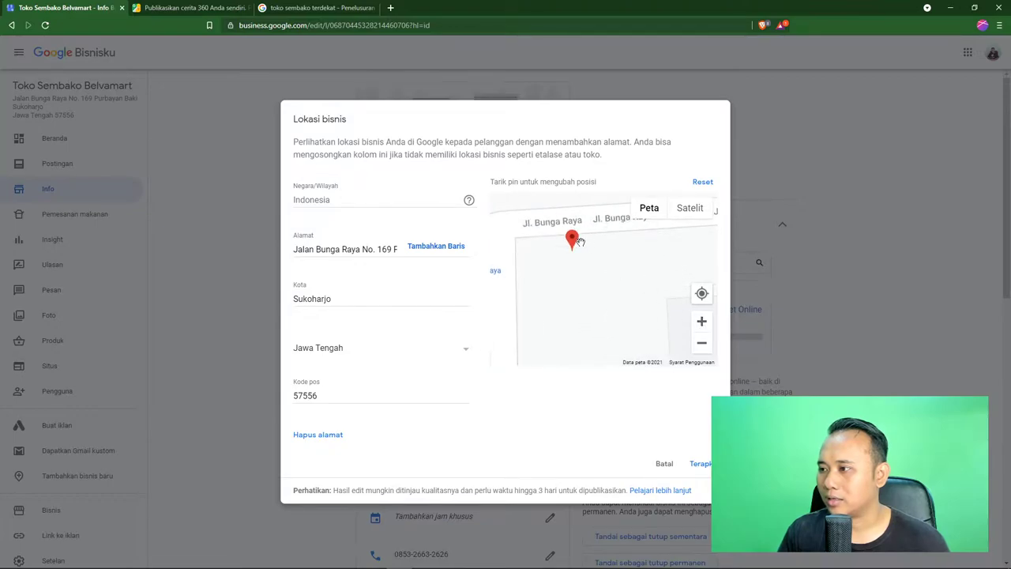
{"action": "left_click_drag", "start_coordinate": [572, 240], "coordinate": [539, 238]}
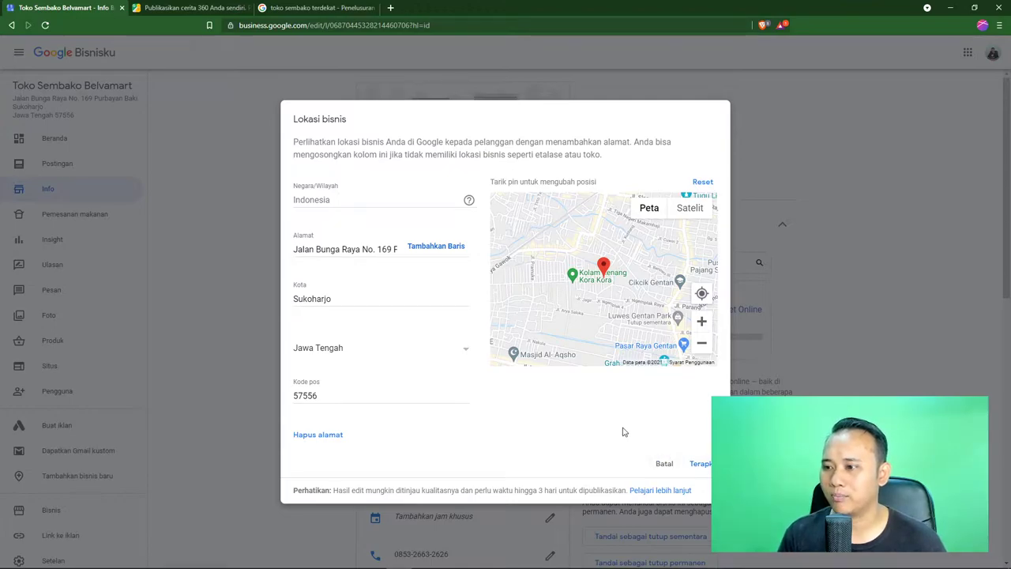
Zoom the map in closely on the pin along Jl. Bunga Raya
{"action": "left_click", "coordinate": [701, 324]}
{"action": "left_click", "coordinate": [701, 324]}
{"action": "left_click", "coordinate": [701, 324]}
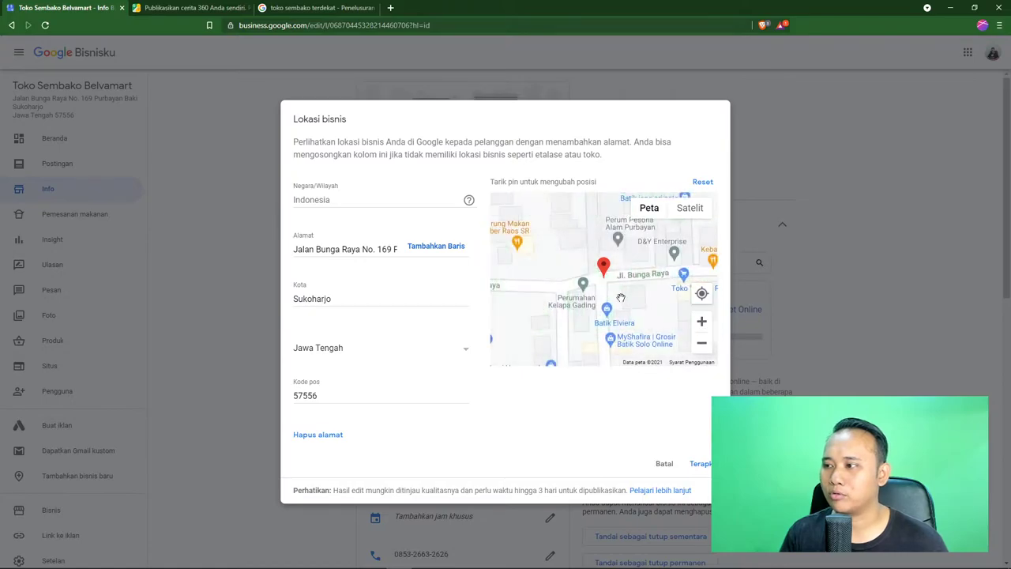
{"action": "left_click", "coordinate": [702, 322]}
{"action": "left_click", "coordinate": [701, 323]}
{"action": "left_click", "coordinate": [702, 323]}
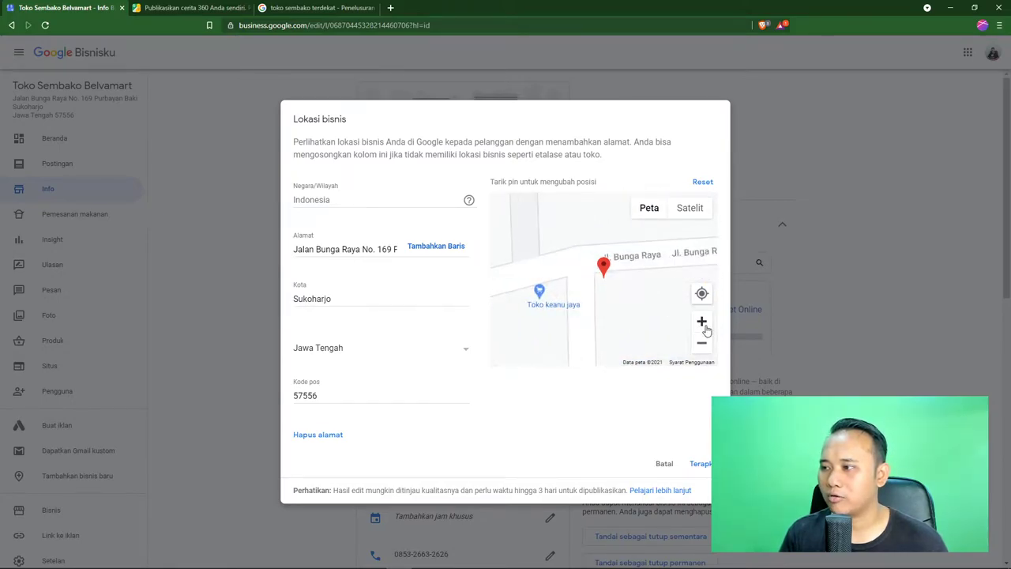
Verify the pin on Satelit view and save the location, now under review
{"action": "left_click", "coordinate": [693, 214]}
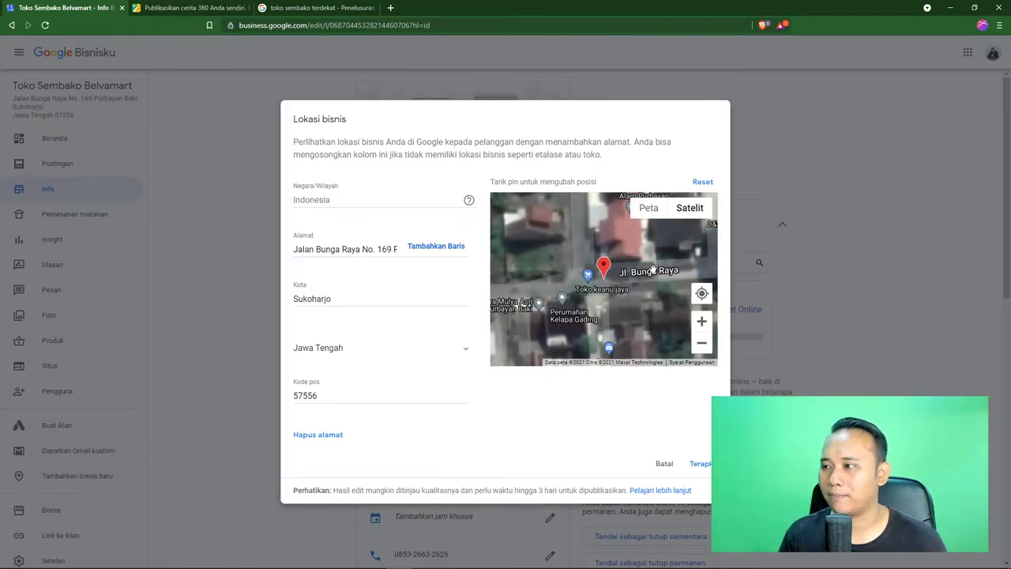
{"action": "left_click_drag", "start_coordinate": [630, 299], "coordinate": [618, 317]}
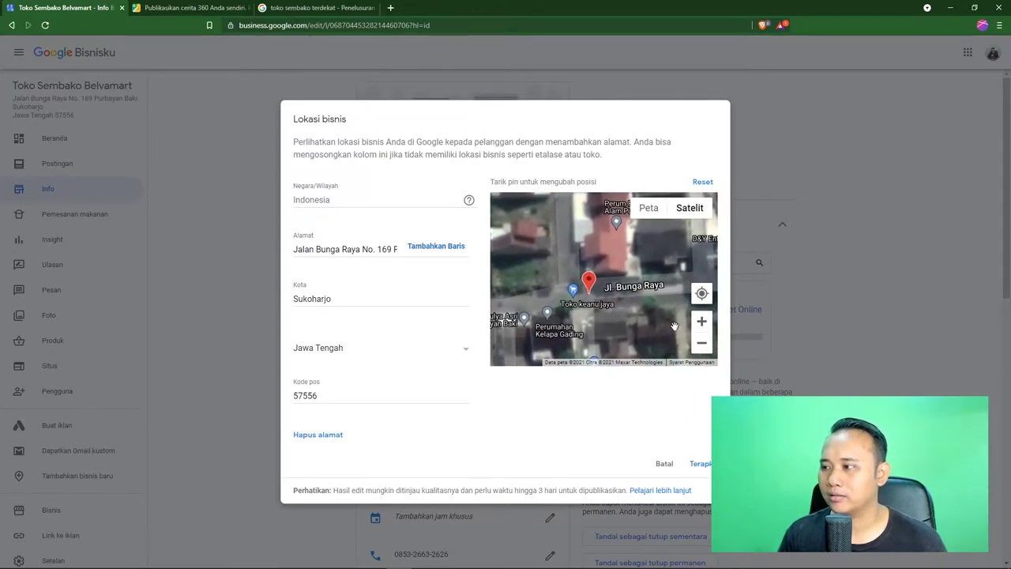
{"action": "left_click", "coordinate": [705, 345]}
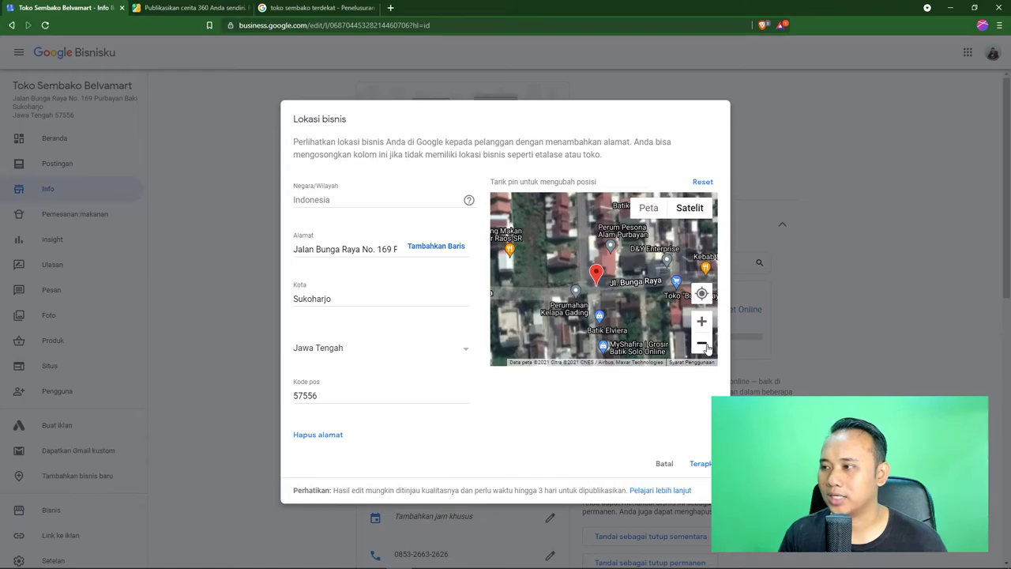
{"action": "left_click", "coordinate": [702, 345]}
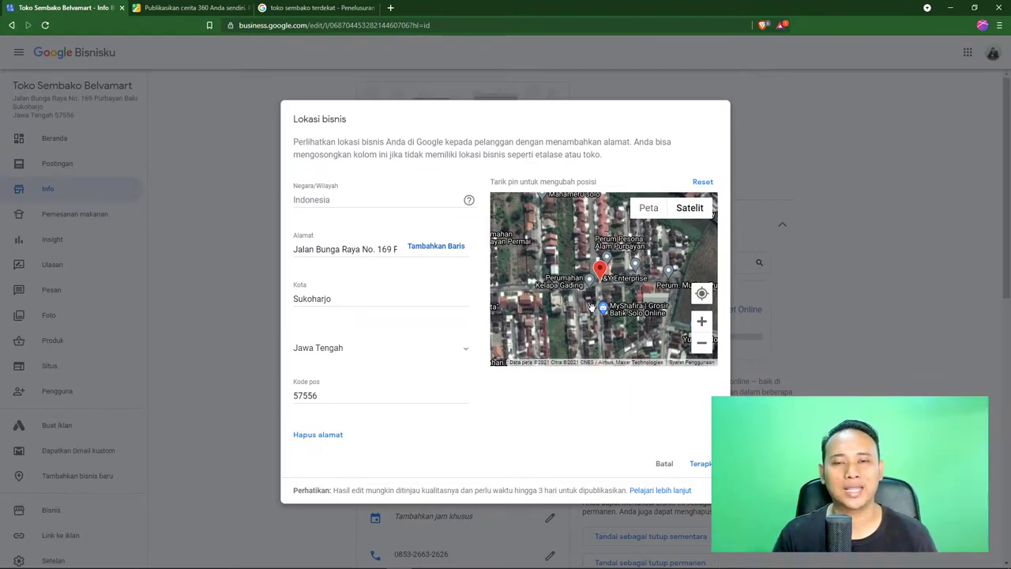
{"action": "left_click", "coordinate": [701, 464]}
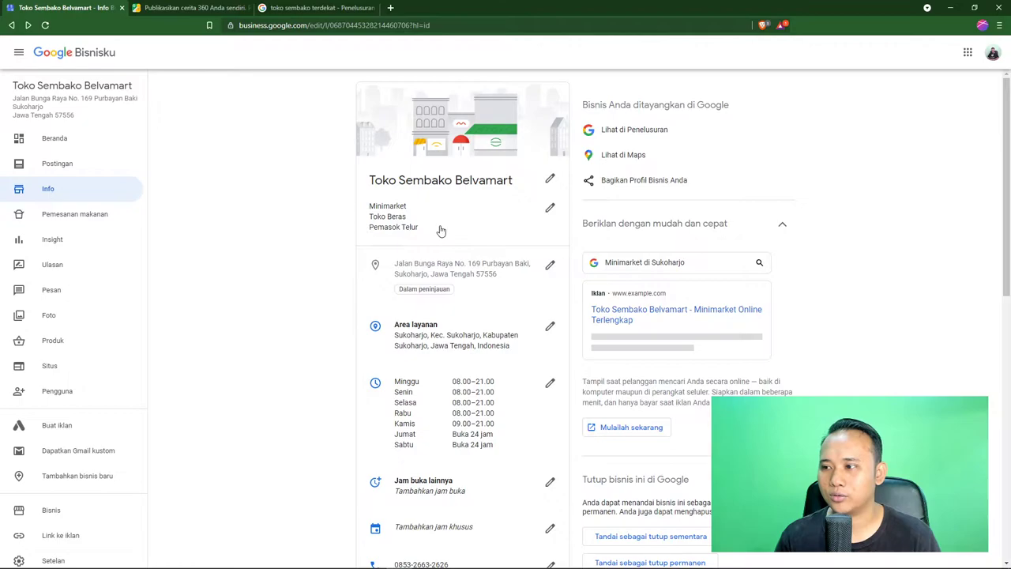
{"action": "scroll", "coordinate": [327, 237], "scroll_direction": "down", "scroll_amount": 3}
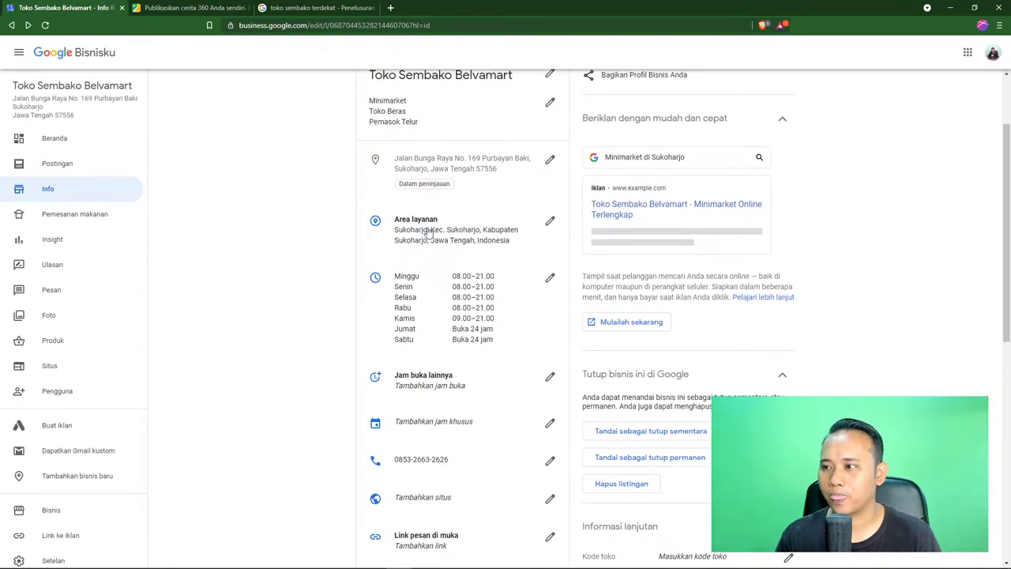
{"action": "left_click", "coordinate": [551, 226]}
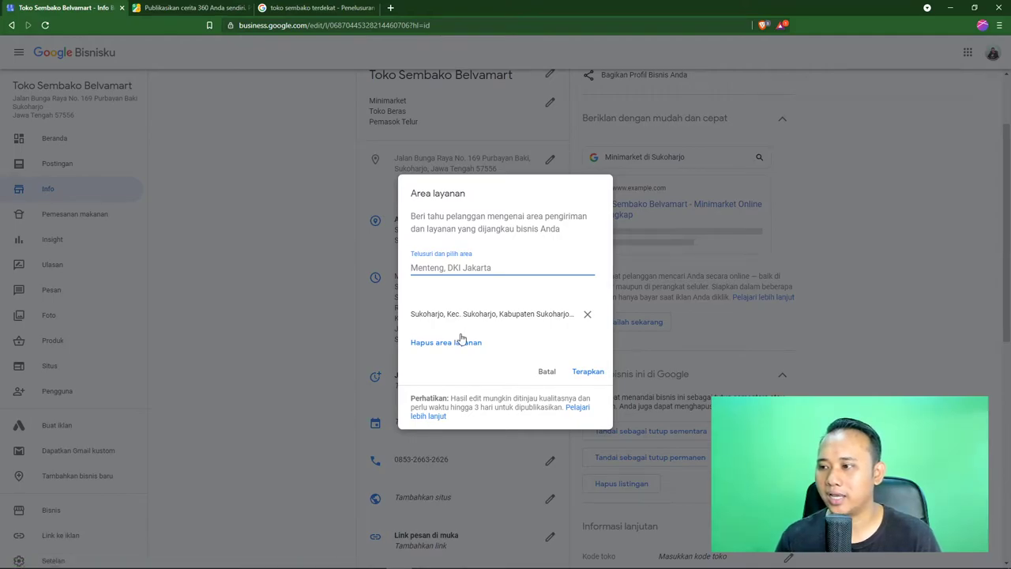
{"action": "type", "text": "Surakar"}
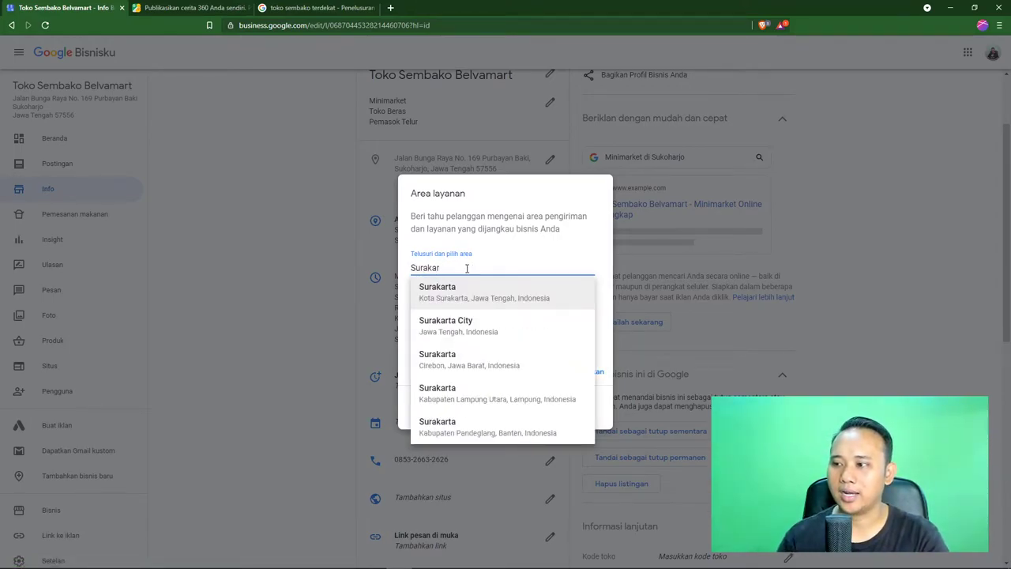
{"action": "left_click", "coordinate": [475, 293]}
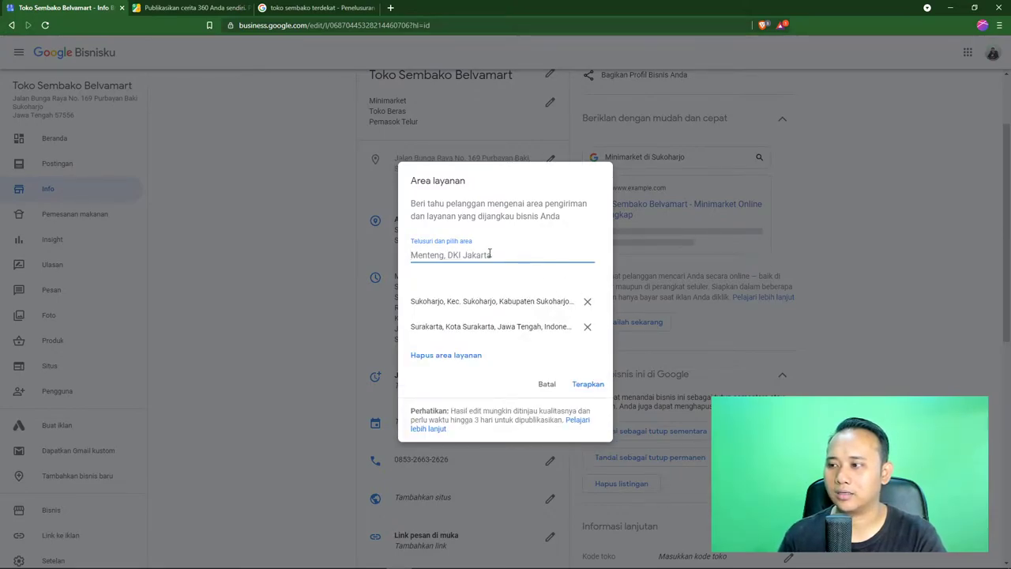
{"action": "left_click", "coordinate": [588, 385]}
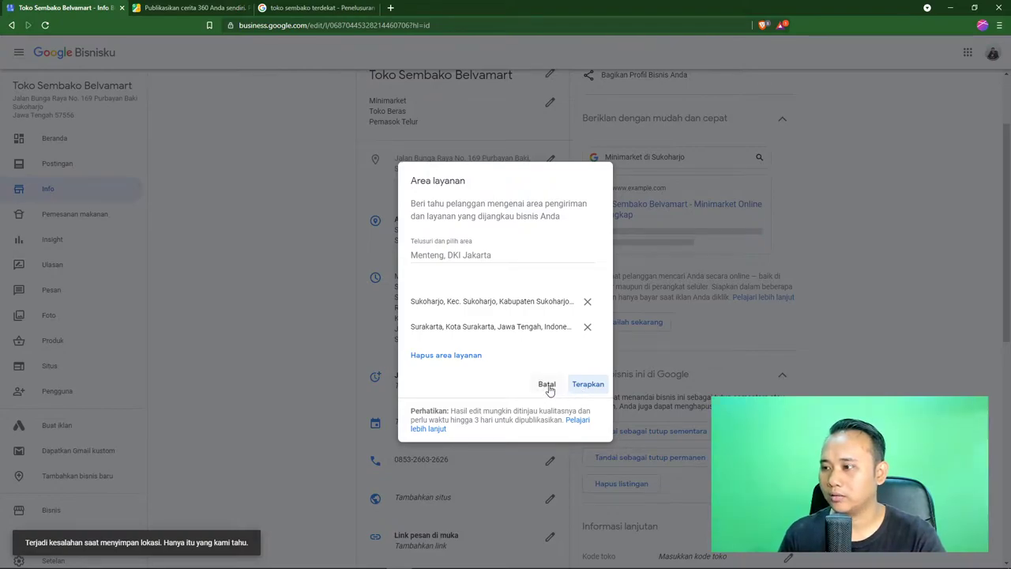
{"action": "left_click", "coordinate": [547, 385]}
{"action": "scroll", "coordinate": [292, 343], "scroll_direction": "down", "scroll_amount": 2}
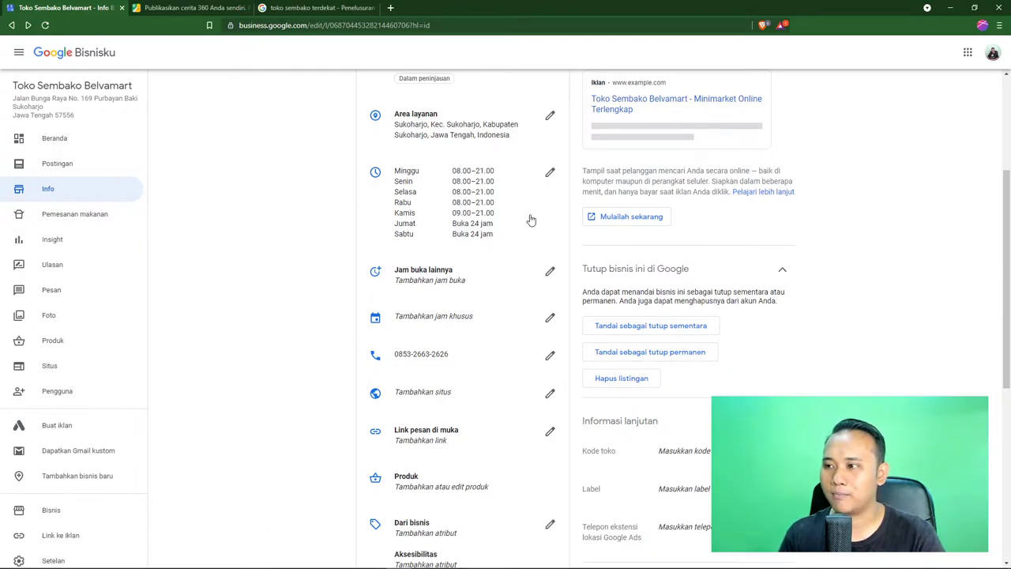
{"action": "scroll", "coordinate": [492, 215], "scroll_direction": "down", "scroll_amount": 1}
{"action": "scroll", "coordinate": [492, 215], "scroll_direction": "down", "scroll_amount": 1}
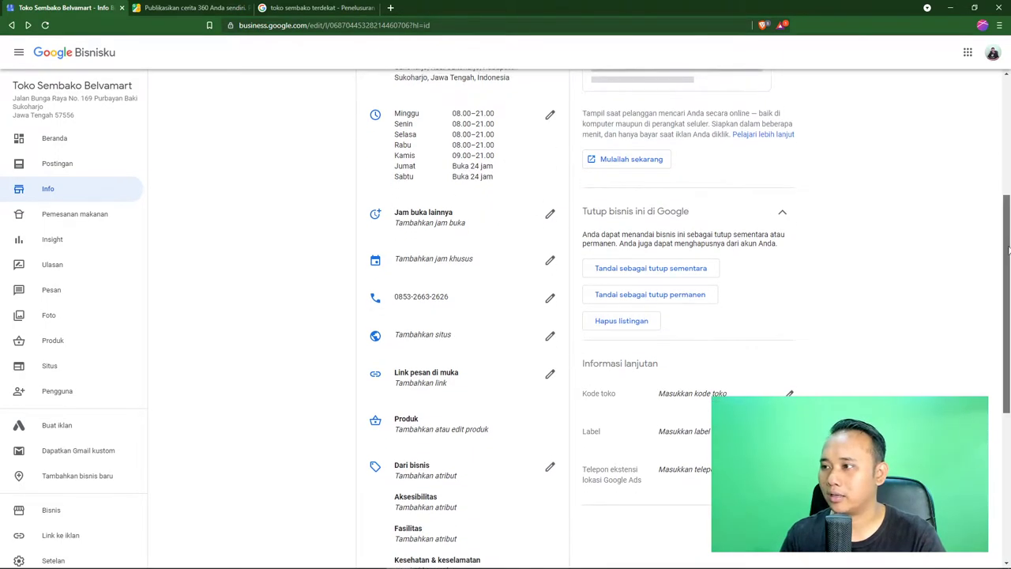
{"action": "scroll", "coordinate": [1004, 245], "scroll_direction": "down", "scroll_amount": 1}
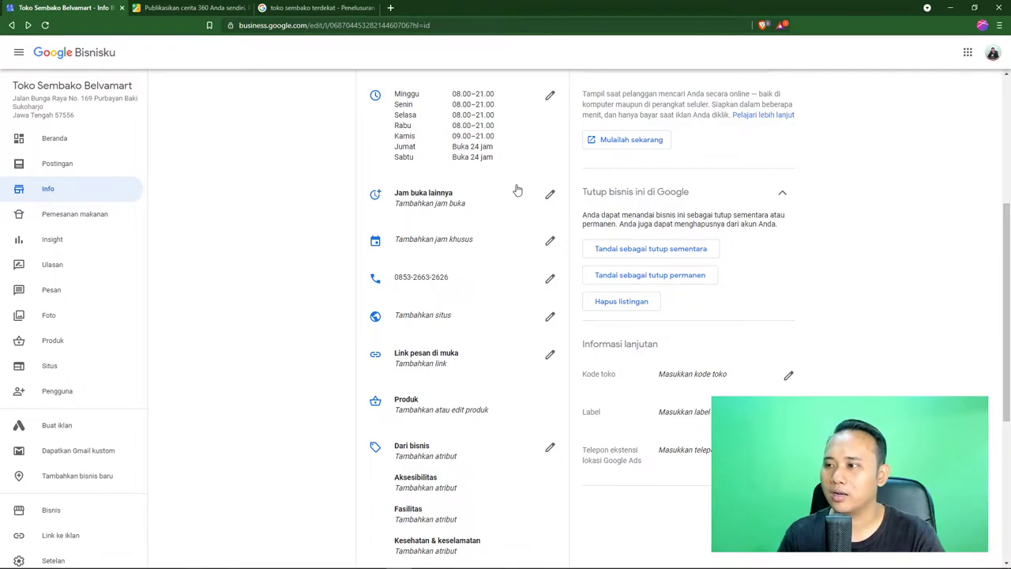
{"action": "left_click", "coordinate": [549, 196]}
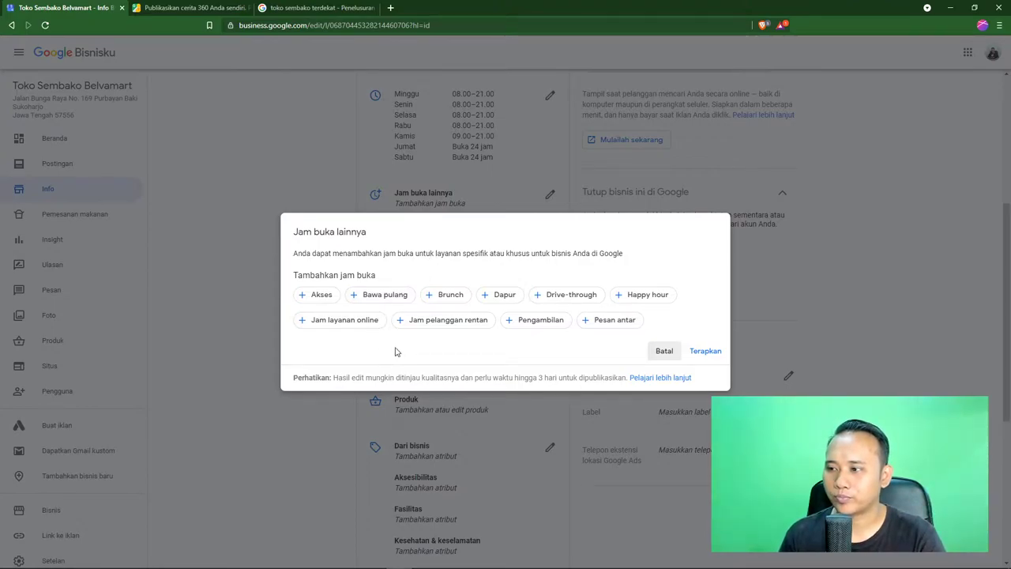
{"action": "left_click", "coordinate": [362, 326]}
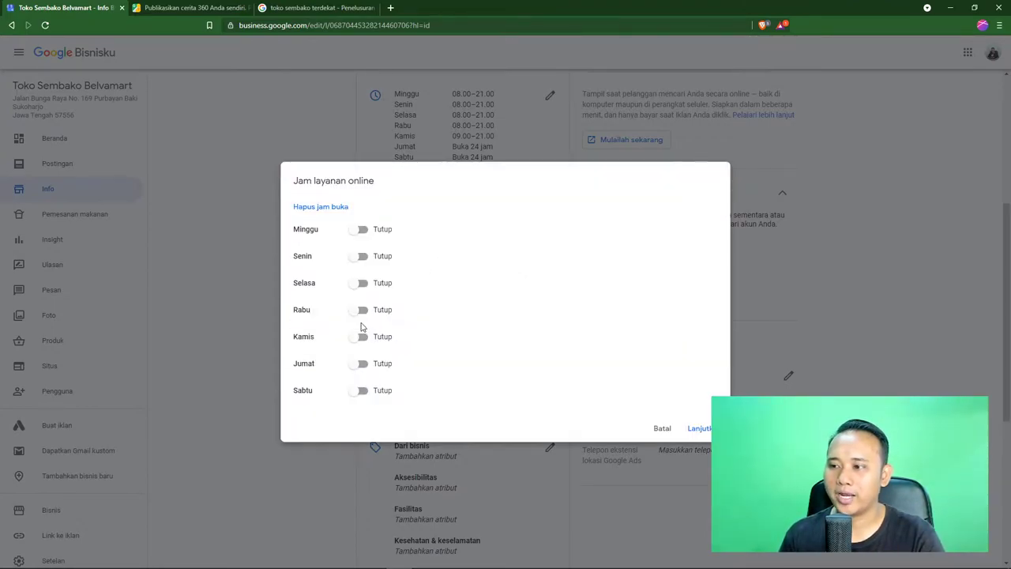
{"action": "left_click", "coordinate": [361, 229]}
{"action": "left_click", "coordinate": [413, 230]}
{"action": "left_click", "coordinate": [407, 253]}
{"action": "left_click", "coordinate": [361, 256]}
{"action": "left_click", "coordinate": [419, 257]}
{"action": "left_click", "coordinate": [421, 280]}
{"action": "left_click", "coordinate": [360, 283]}
{"action": "left_click", "coordinate": [419, 283]}
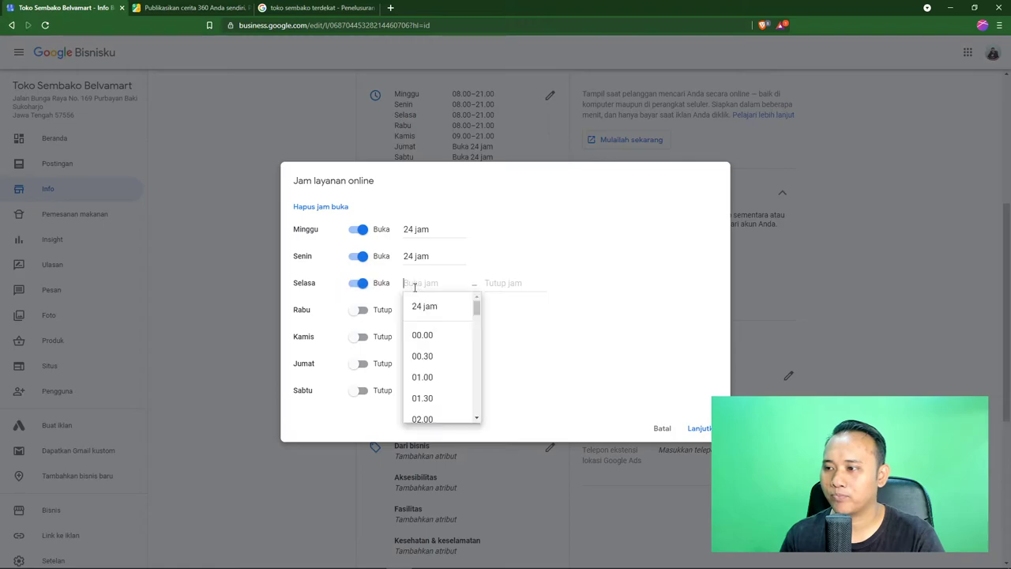
{"action": "left_click", "coordinate": [419, 307]}
{"action": "left_click", "coordinate": [361, 310]}
{"action": "left_click", "coordinate": [415, 311]}
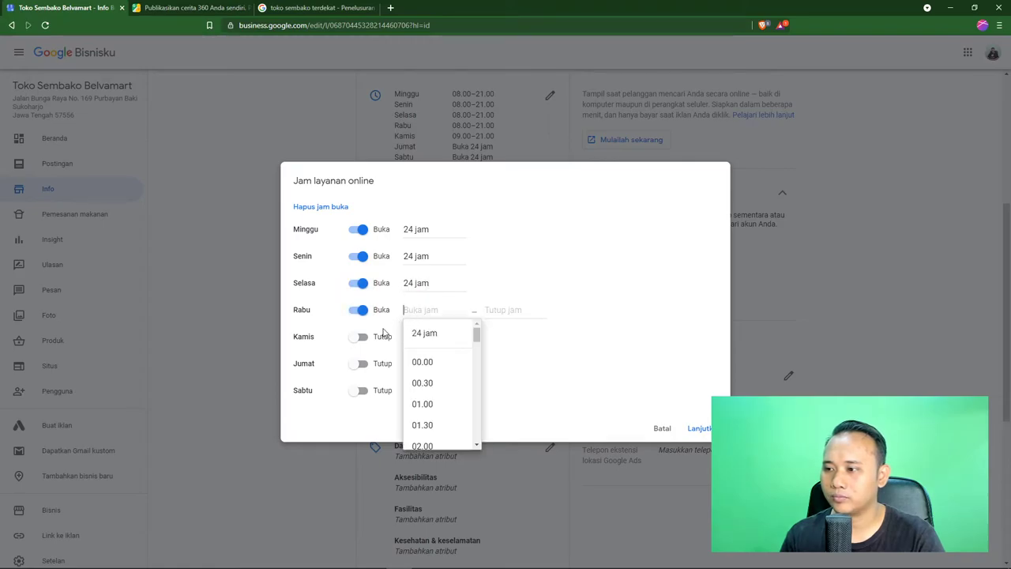
{"action": "left_click", "coordinate": [415, 332]}
{"action": "left_click", "coordinate": [361, 338]}
{"action": "left_click", "coordinate": [407, 339]}
{"action": "left_click", "coordinate": [420, 359]}
{"action": "left_click", "coordinate": [361, 364]}
{"action": "left_click", "coordinate": [410, 364]}
{"action": "left_click", "coordinate": [419, 387]}
{"action": "left_click", "coordinate": [361, 391]}
{"action": "left_click", "coordinate": [407, 390]}
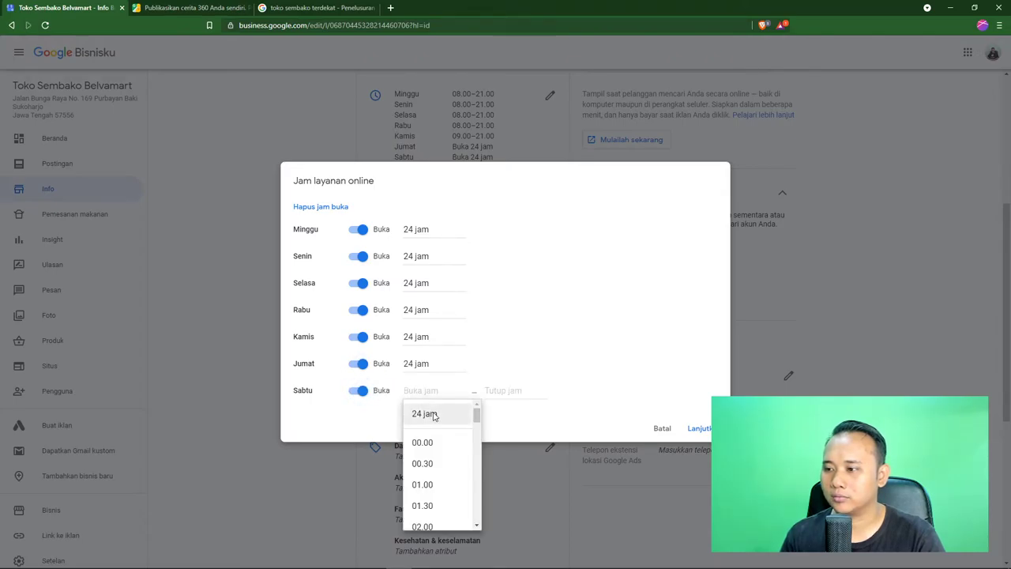
{"action": "left_click", "coordinate": [433, 415]}
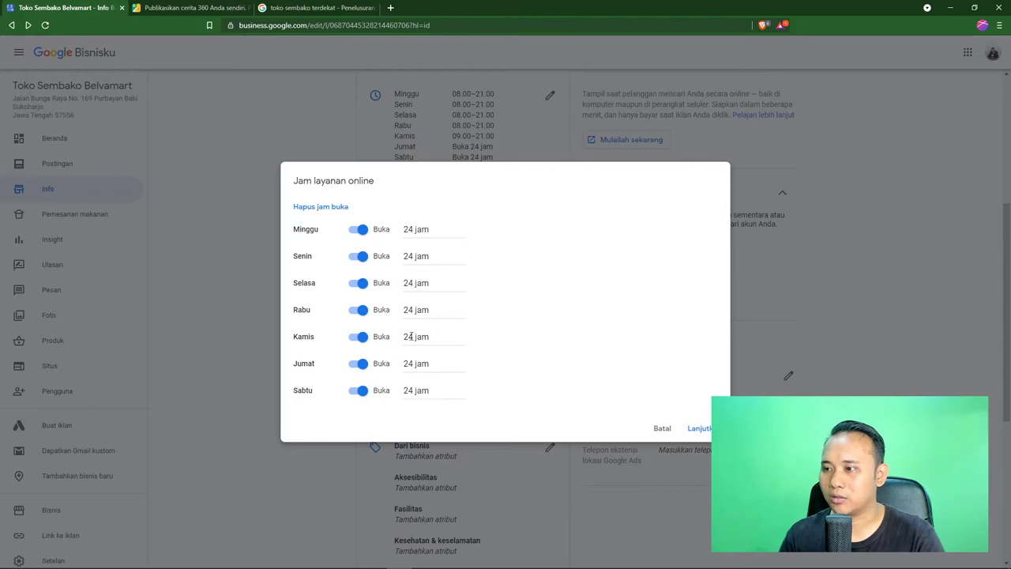
{"action": "left_click", "coordinate": [697, 428]}
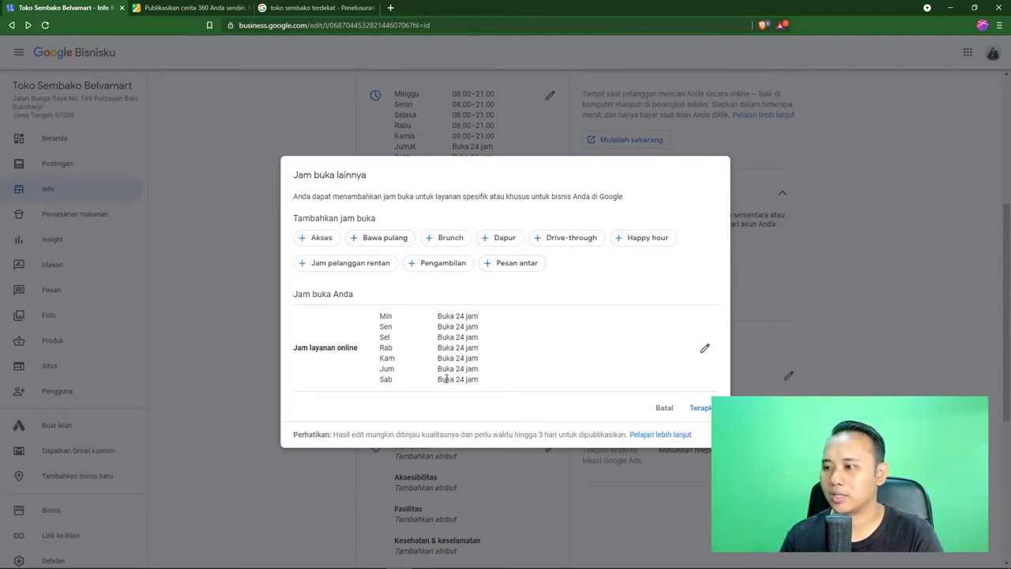
{"action": "left_click", "coordinate": [660, 409]}
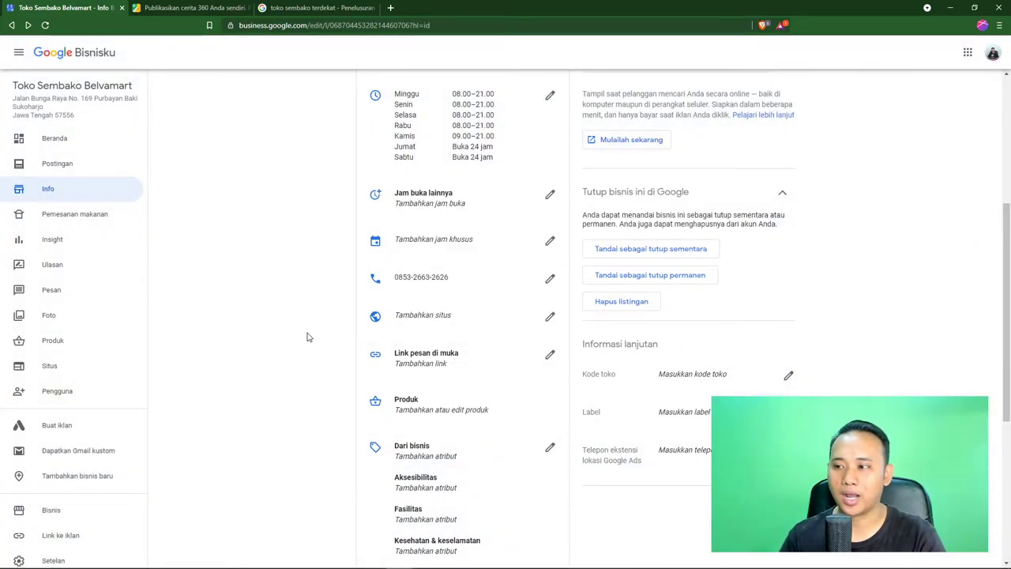
{"action": "scroll", "coordinate": [307, 338], "scroll_direction": "down", "scroll_amount": 2}
{"action": "scroll", "coordinate": [306, 335], "scroll_direction": "down", "scroll_amount": 1}
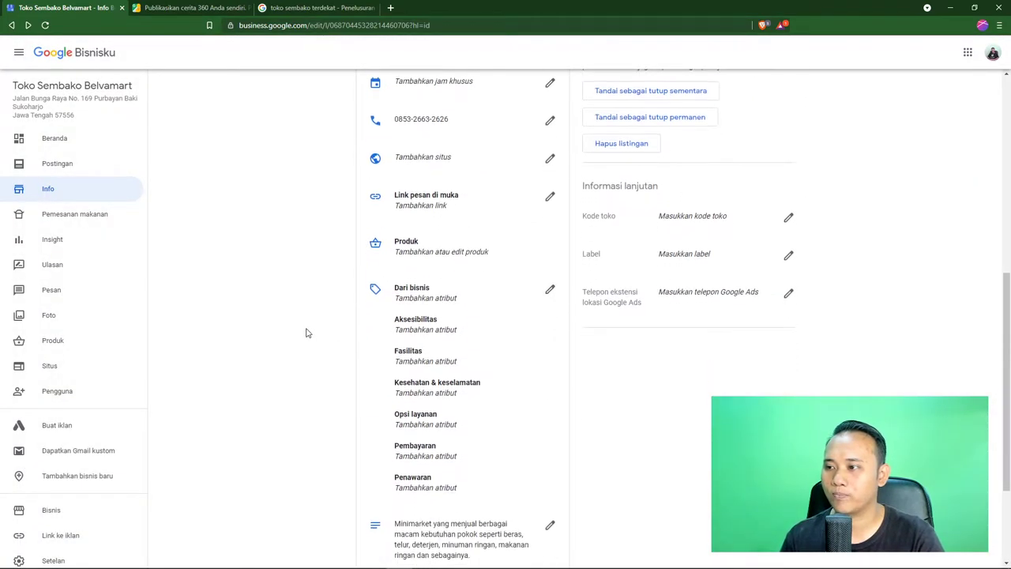
{"action": "left_click", "coordinate": [549, 197]}
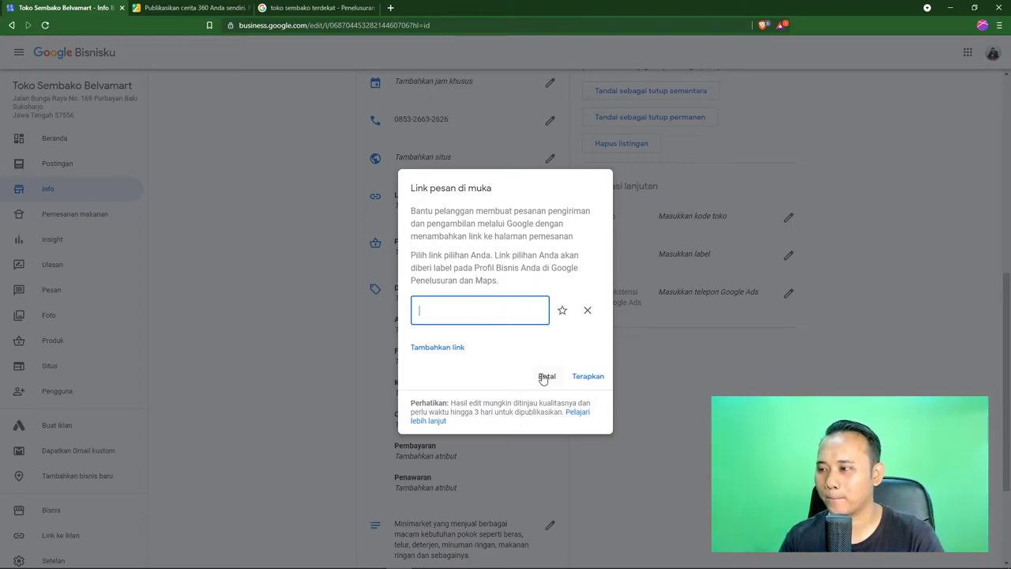
{"action": "left_click", "coordinate": [458, 348]}
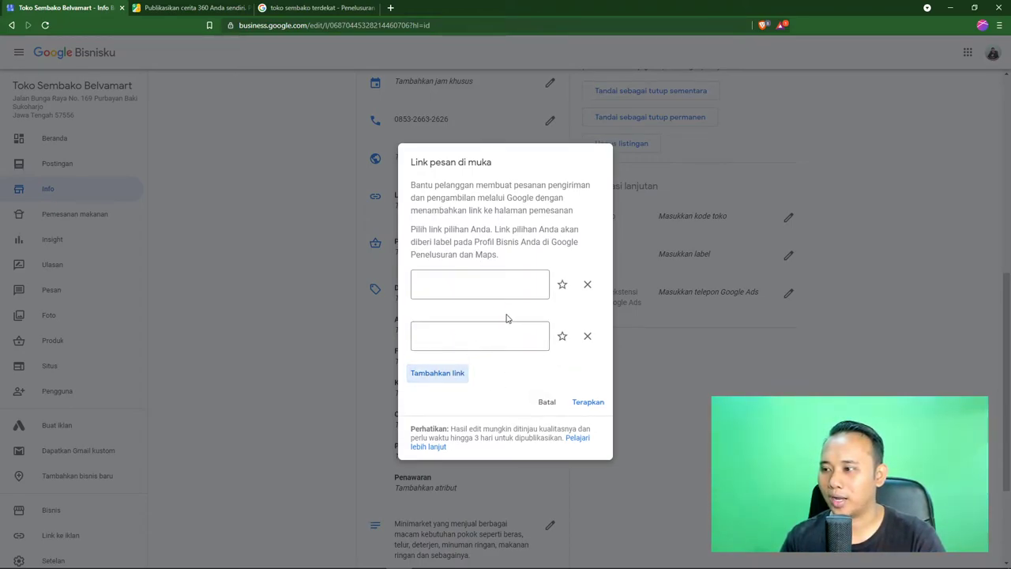
{"action": "left_click", "coordinate": [587, 338]}
{"action": "left_click", "coordinate": [587, 309]}
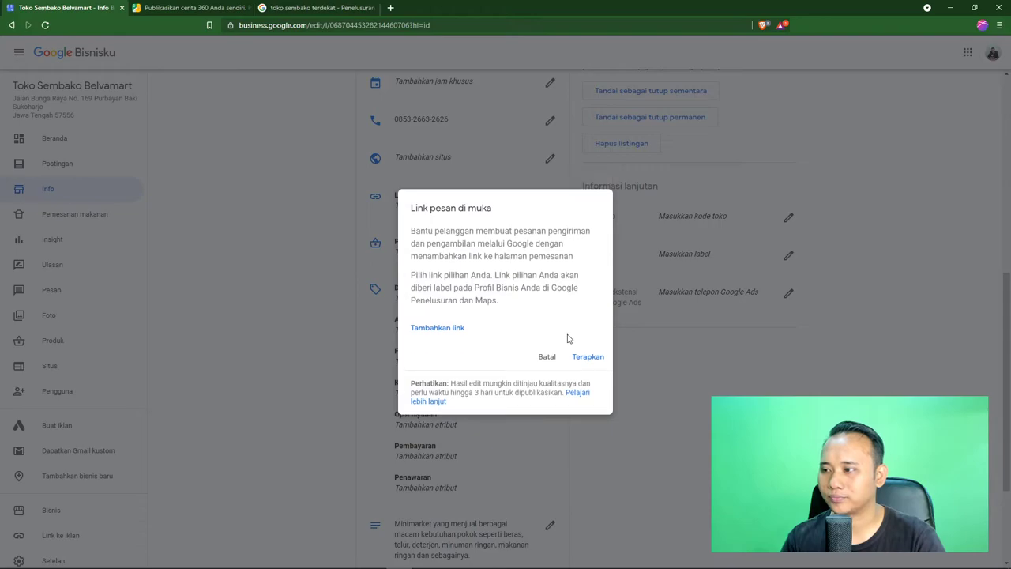
{"action": "left_click", "coordinate": [548, 358]}
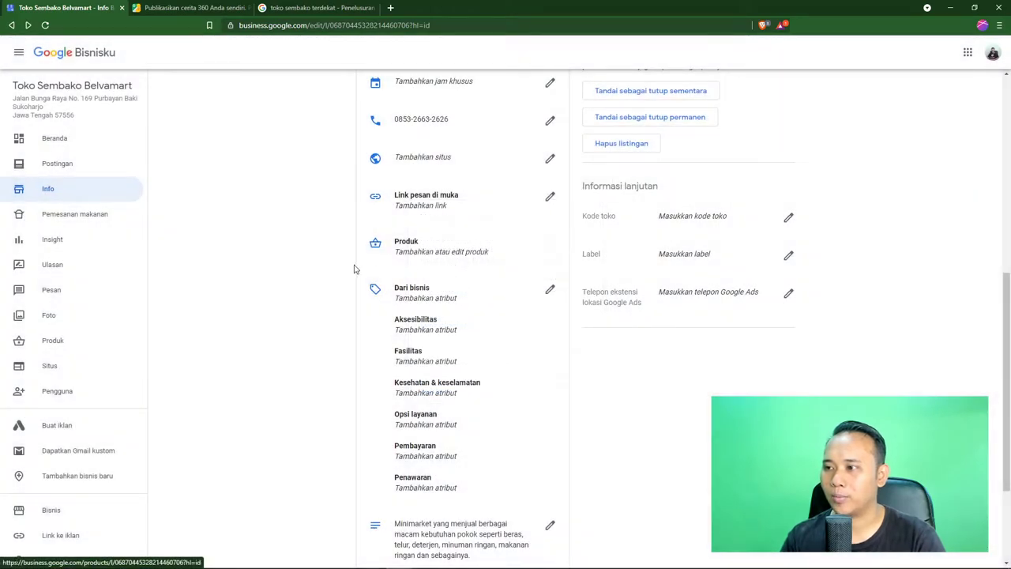
{"action": "scroll", "coordinate": [297, 263], "scroll_direction": "down", "scroll_amount": 1}
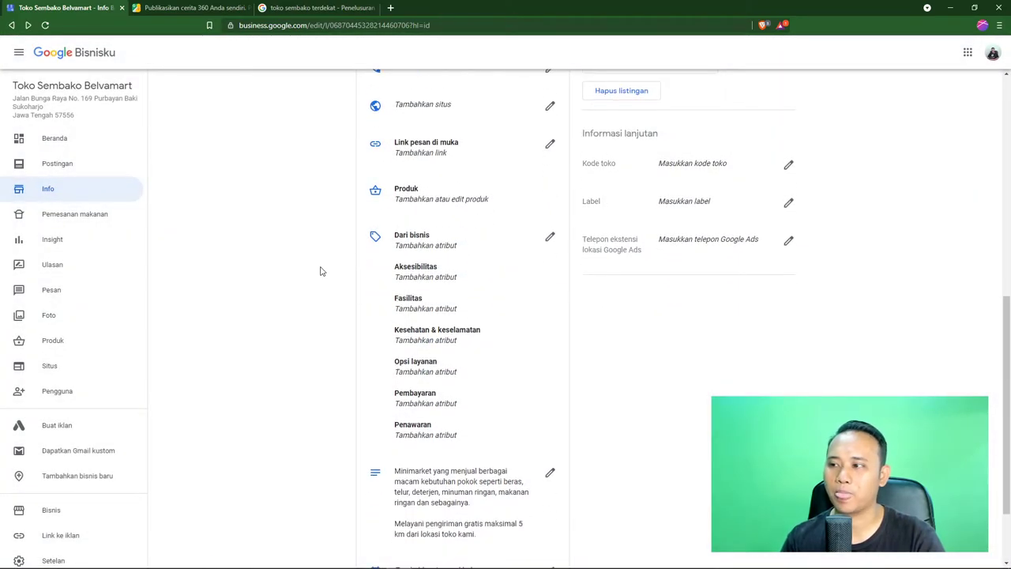
{"action": "left_click", "coordinate": [435, 198]}
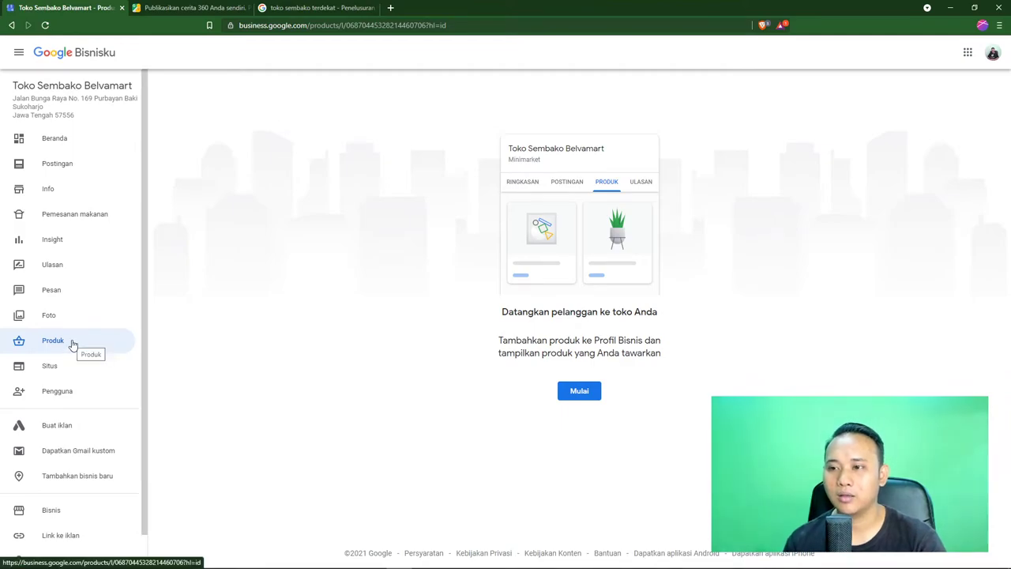
{"action": "left_click", "coordinate": [45, 198]}
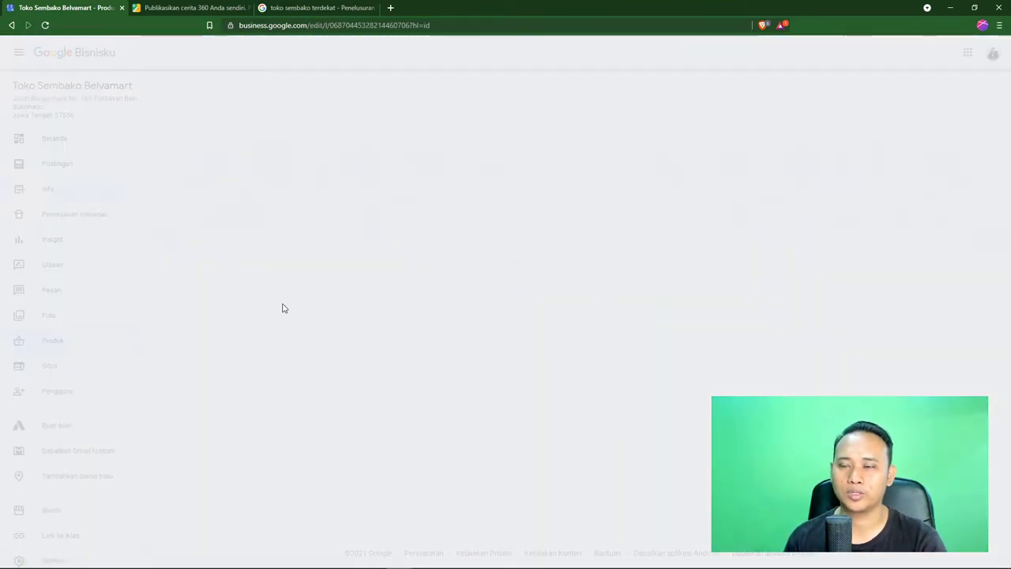
{"action": "scroll", "coordinate": [283, 309], "scroll_direction": "down", "scroll_amount": 6}
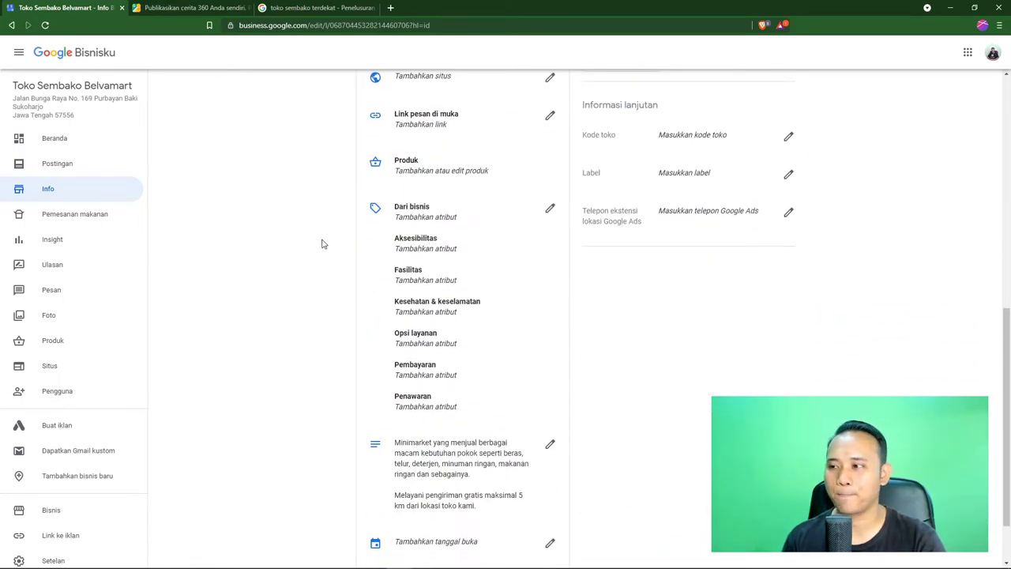
Mark the Pintu masuk khusus pengguna kursi roda and Wi-Fi Gratis attributes under Dari bisnis
{"action": "left_click", "coordinate": [547, 209]}
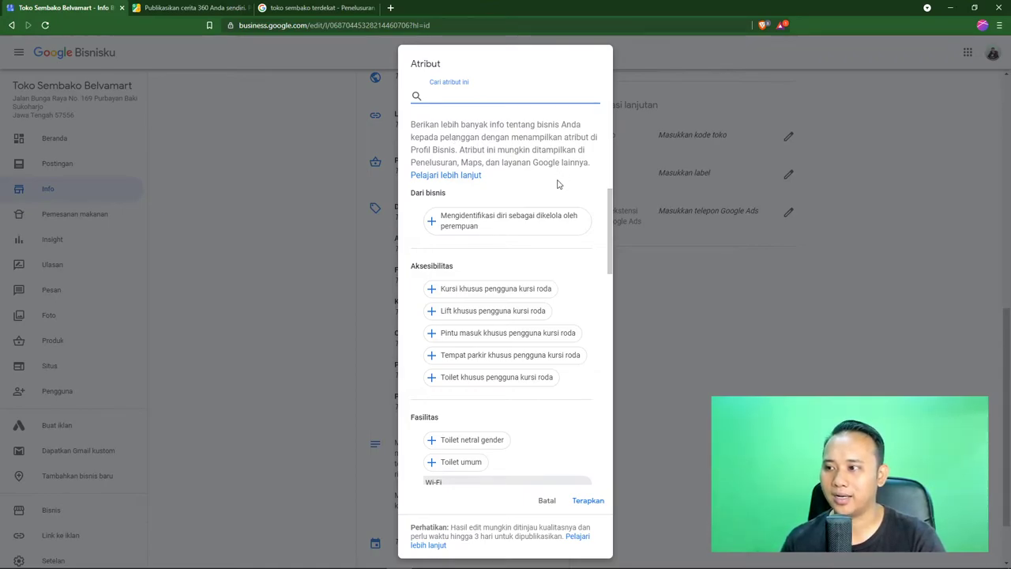
{"action": "scroll", "coordinate": [527, 230], "scroll_direction": "down", "scroll_amount": 3}
{"action": "scroll", "coordinate": [511, 301], "scroll_direction": "up", "scroll_amount": 2}
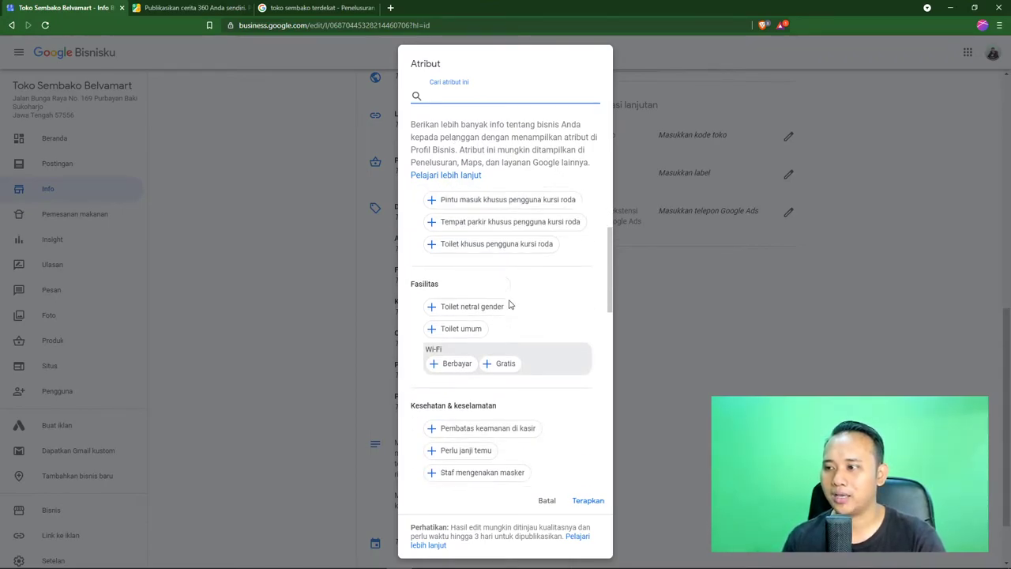
{"action": "scroll", "coordinate": [497, 272], "scroll_direction": "down", "scroll_amount": 1}
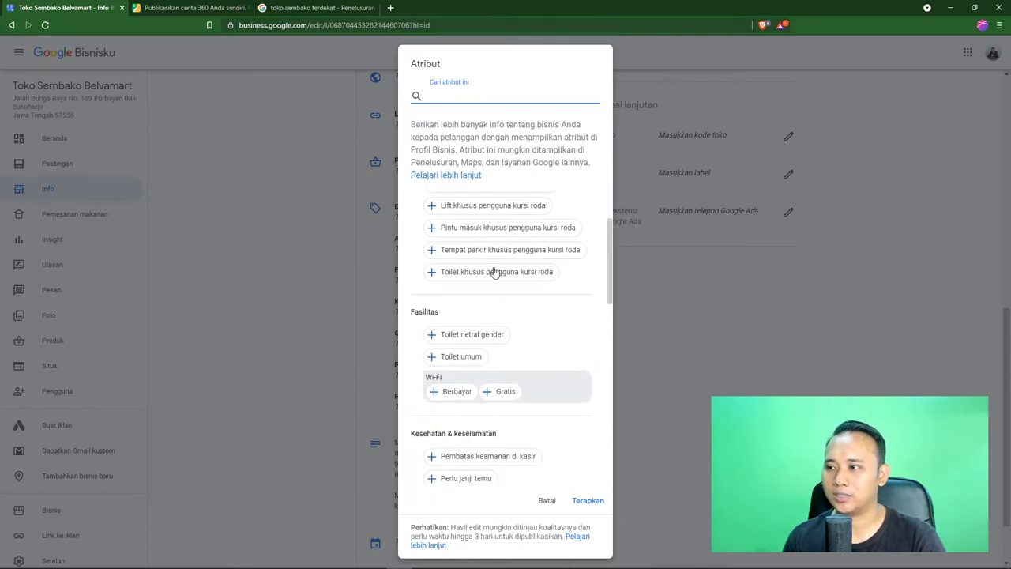
{"action": "scroll", "coordinate": [495, 270], "scroll_direction": "up", "scroll_amount": 2}
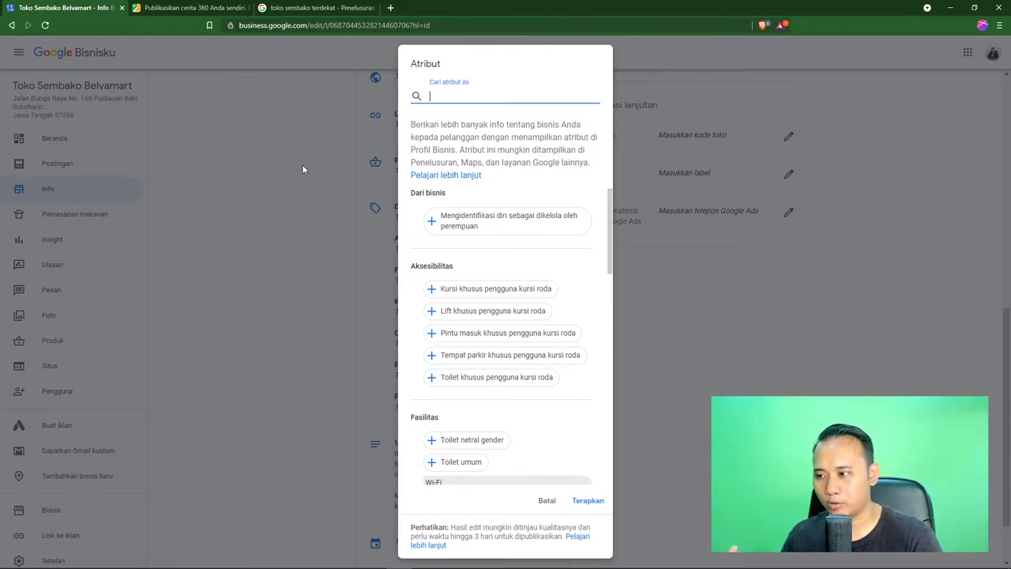
{"action": "scroll", "coordinate": [466, 294], "scroll_direction": "down", "scroll_amount": 1}
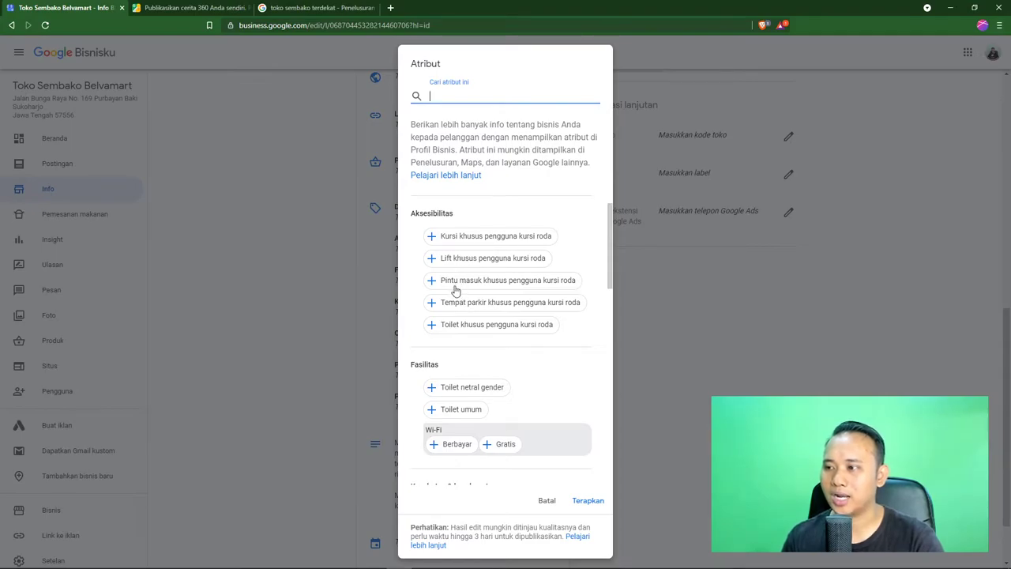
{"action": "left_click", "coordinate": [433, 288]}
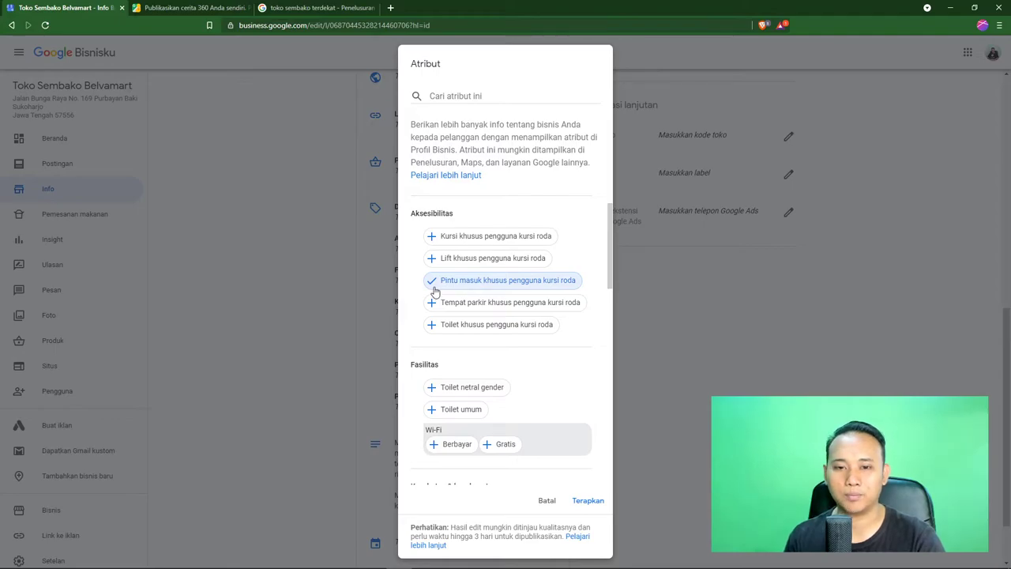
{"action": "scroll", "coordinate": [462, 300], "scroll_direction": "down", "scroll_amount": 1}
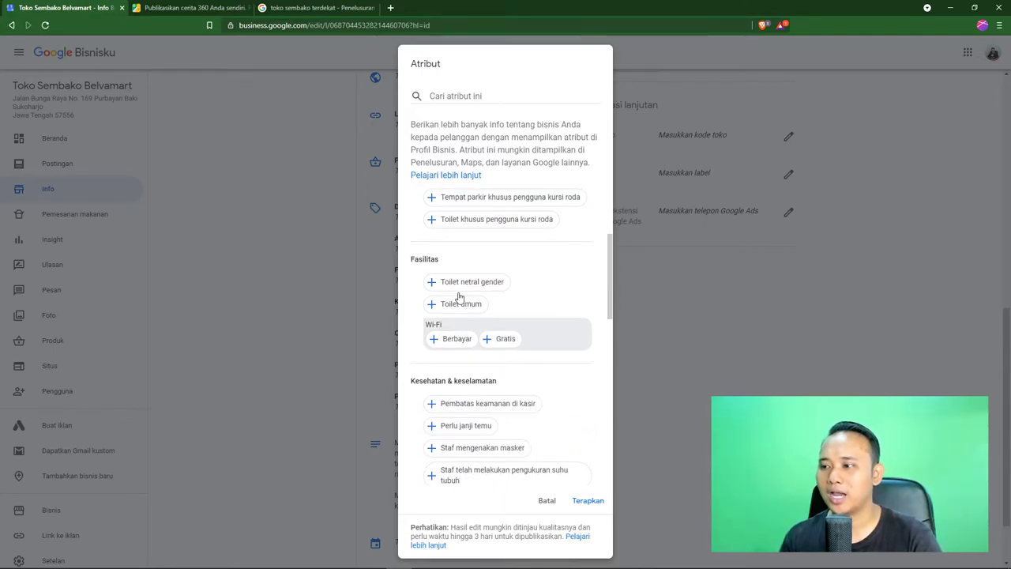
{"action": "left_click", "coordinate": [487, 340]}
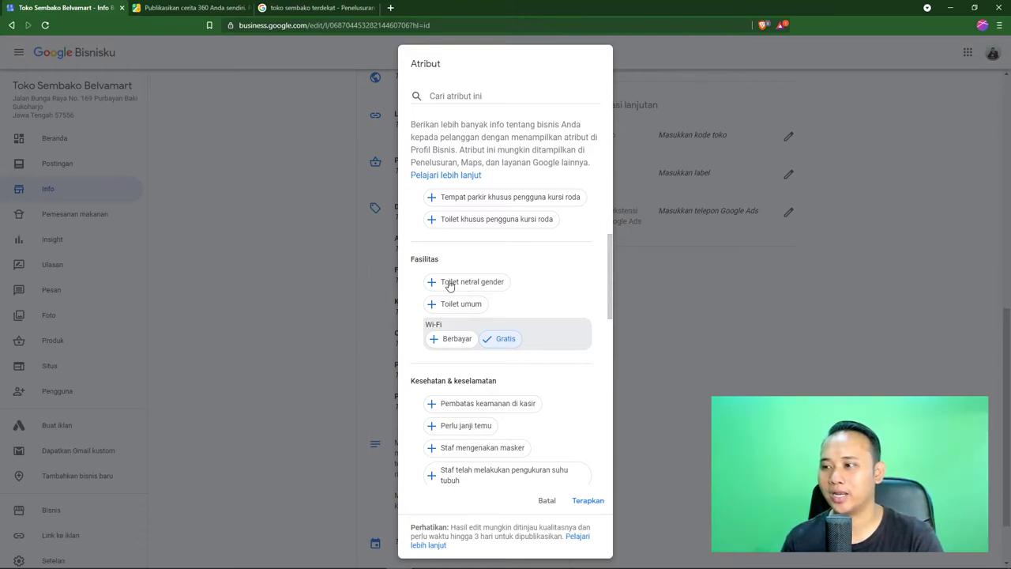
Add the Toilet umum and Pesan antar attributes and apply the changes
{"action": "left_click", "coordinate": [439, 309]}
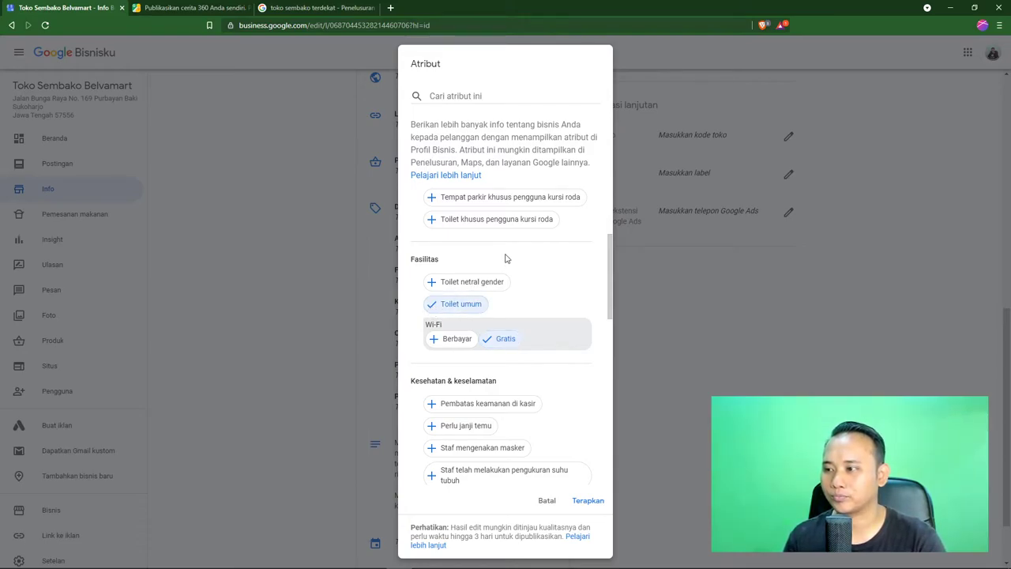
{"action": "scroll", "coordinate": [506, 259], "scroll_direction": "down", "scroll_amount": 2}
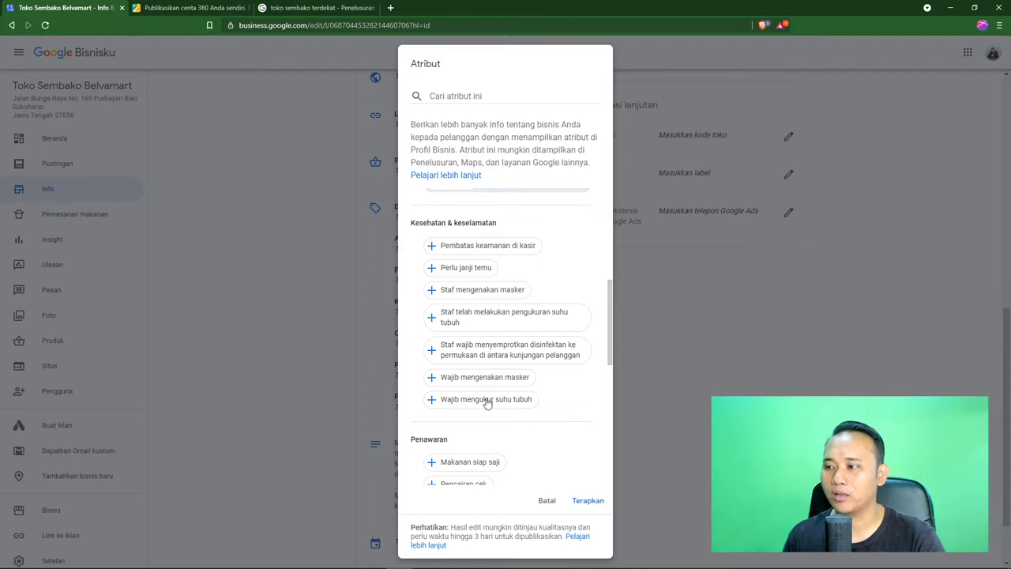
{"action": "scroll", "coordinate": [486, 402], "scroll_direction": "down", "scroll_amount": 2}
{"action": "scroll", "coordinate": [519, 365], "scroll_direction": "down", "scroll_amount": 2}
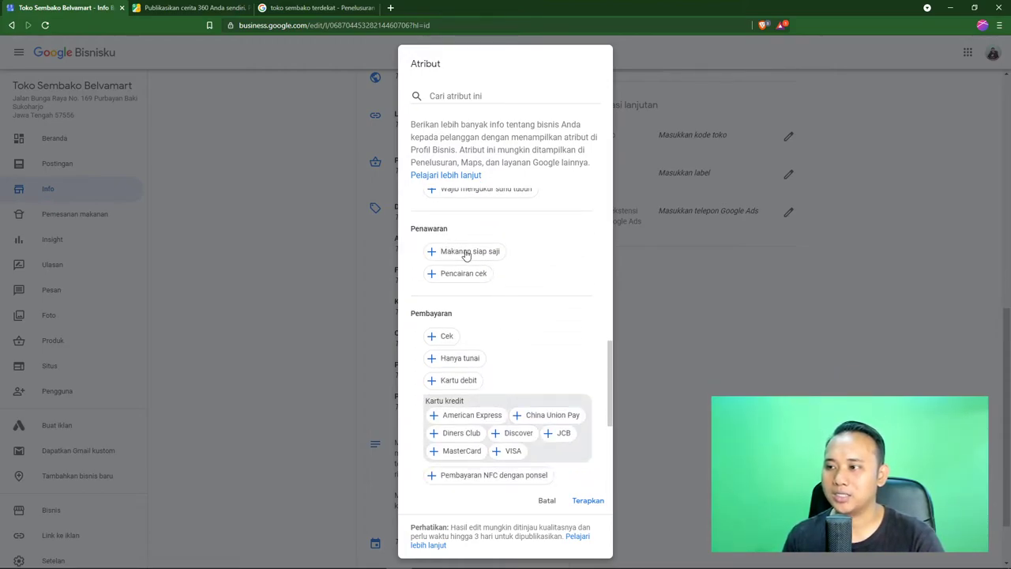
{"action": "scroll", "coordinate": [510, 286], "scroll_direction": "down", "scroll_amount": 2}
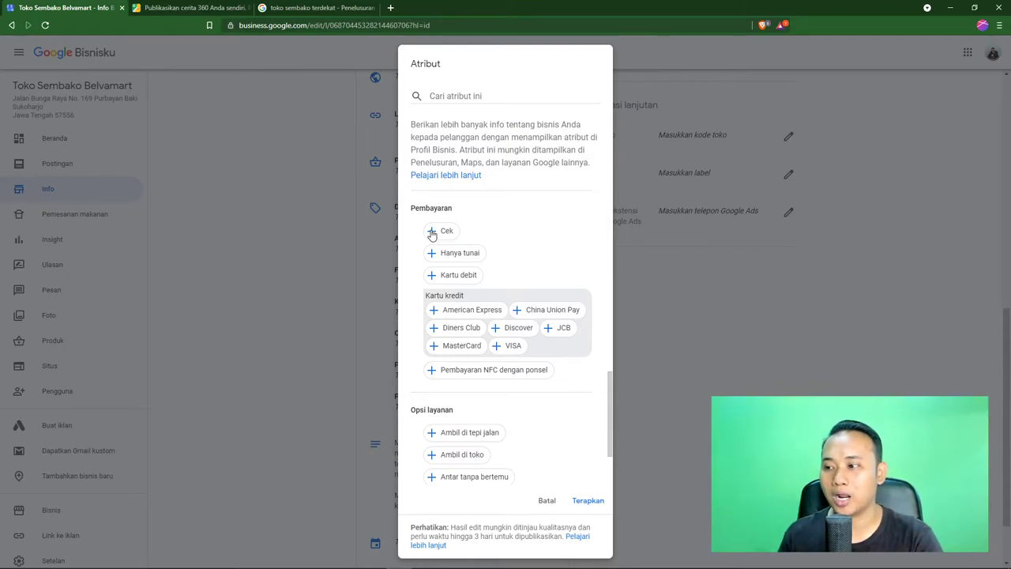
{"action": "scroll", "coordinate": [455, 286], "scroll_direction": "down", "scroll_amount": 2}
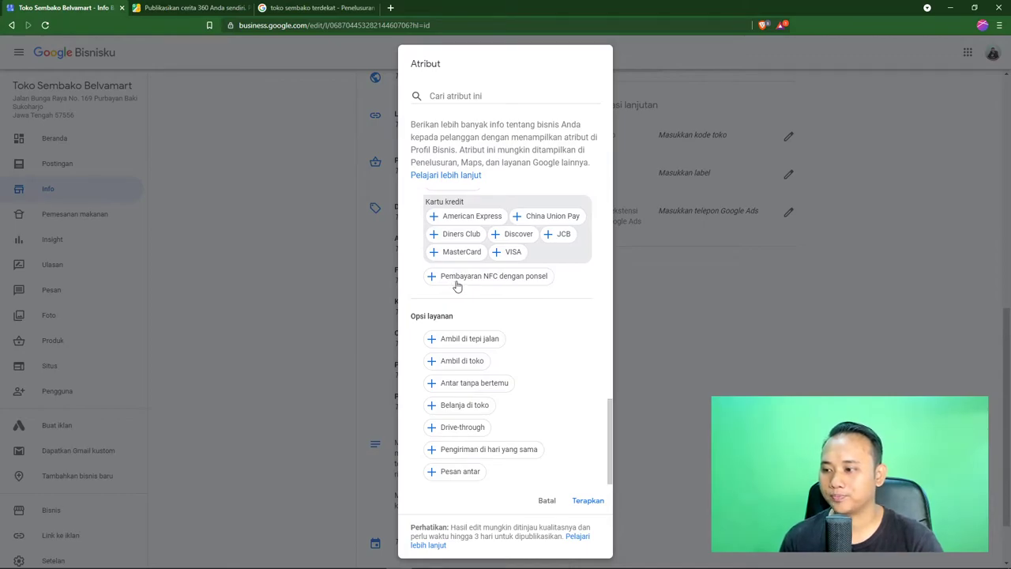
{"action": "left_click", "coordinate": [433, 473]}
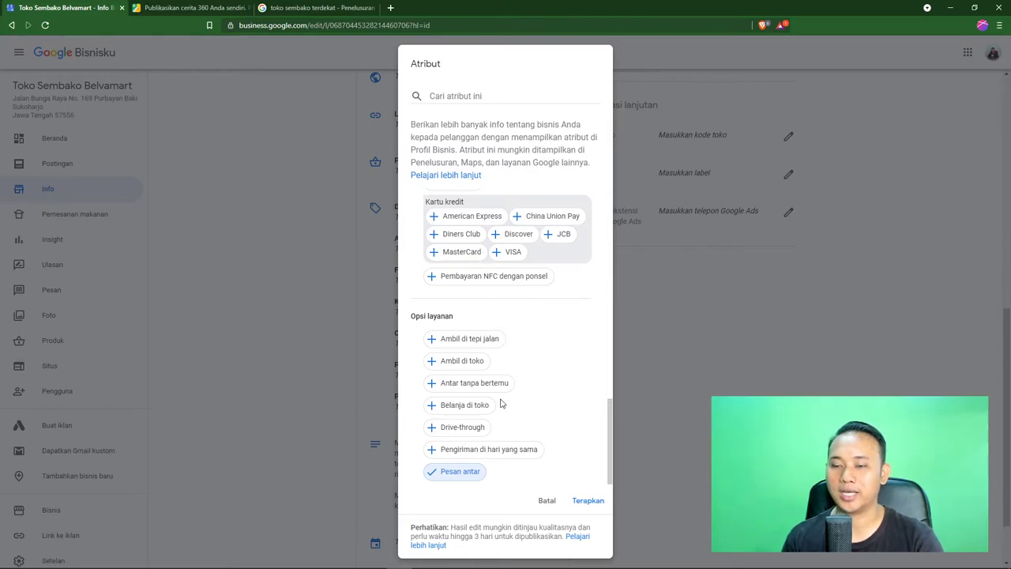
{"action": "left_click", "coordinate": [583, 500]}
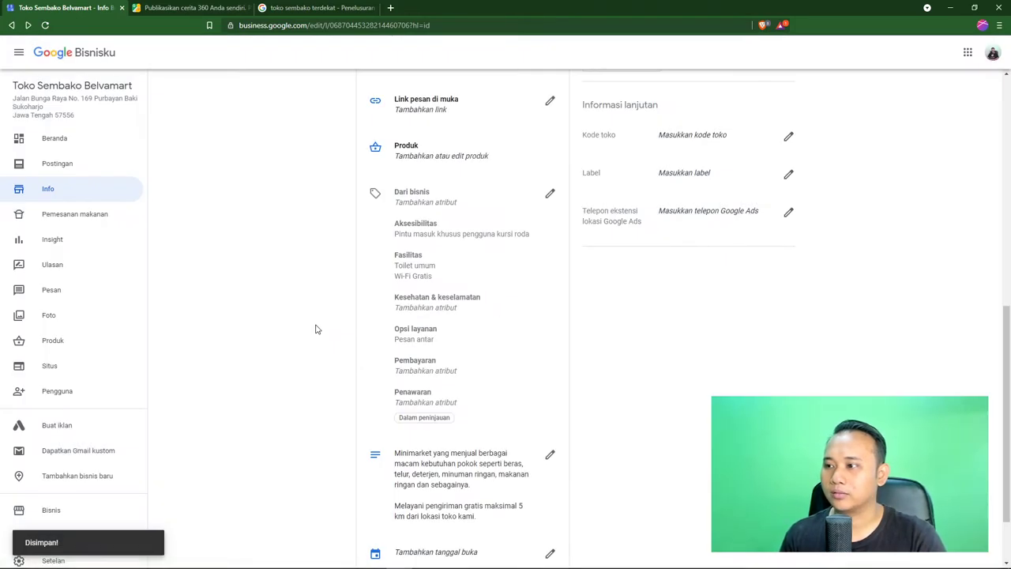
Review the new attributes, opening and cancelling the description and opening-date editors unchanged
{"action": "scroll", "coordinate": [316, 329], "scroll_direction": "down", "scroll_amount": 1}
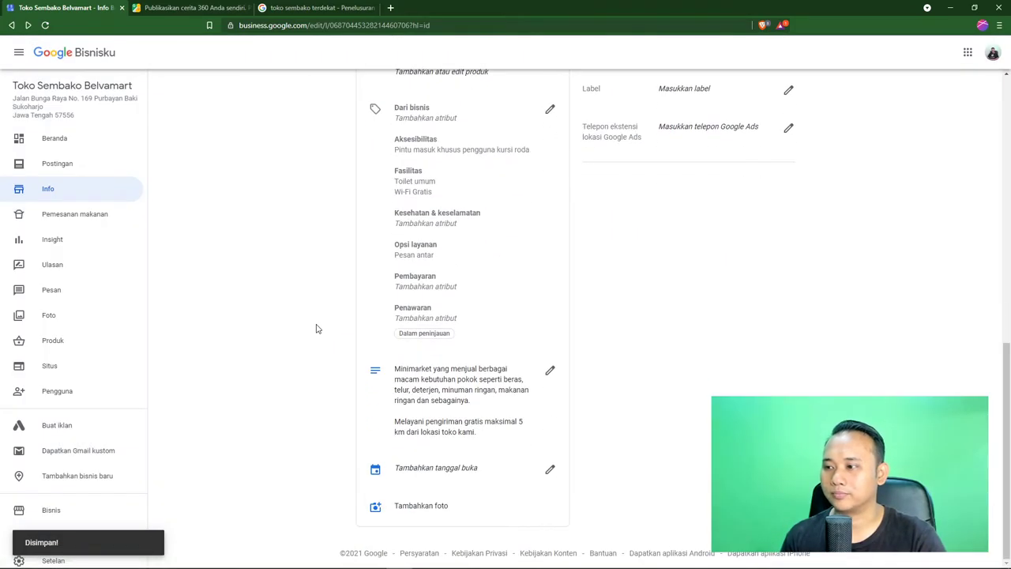
{"action": "scroll", "coordinate": [316, 328], "scroll_direction": "up", "scroll_amount": 1}
{"action": "scroll", "coordinate": [453, 248], "scroll_direction": "down", "scroll_amount": 1}
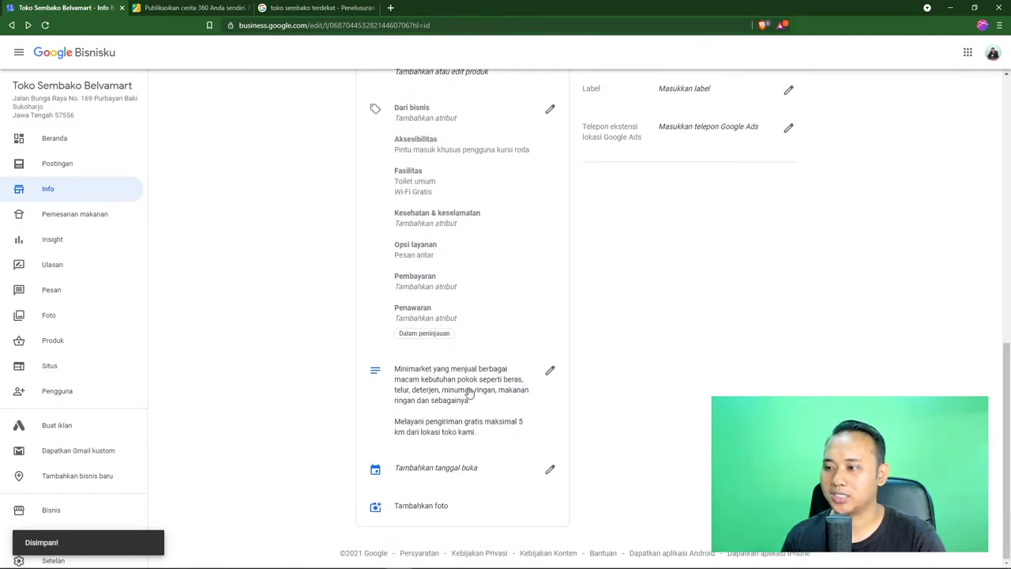
{"action": "left_click", "coordinate": [549, 371]}
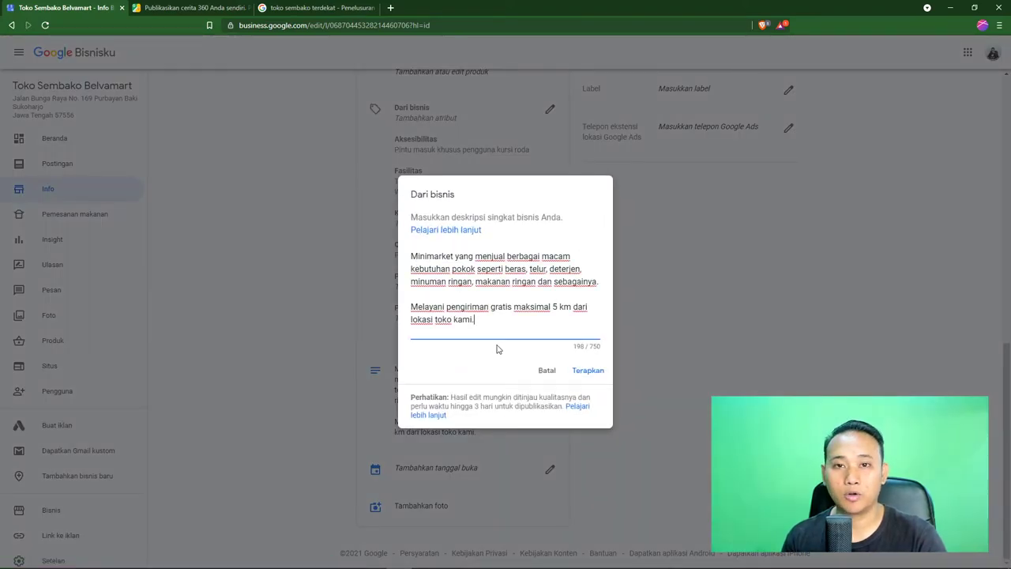
{"action": "left_click", "coordinate": [543, 371]}
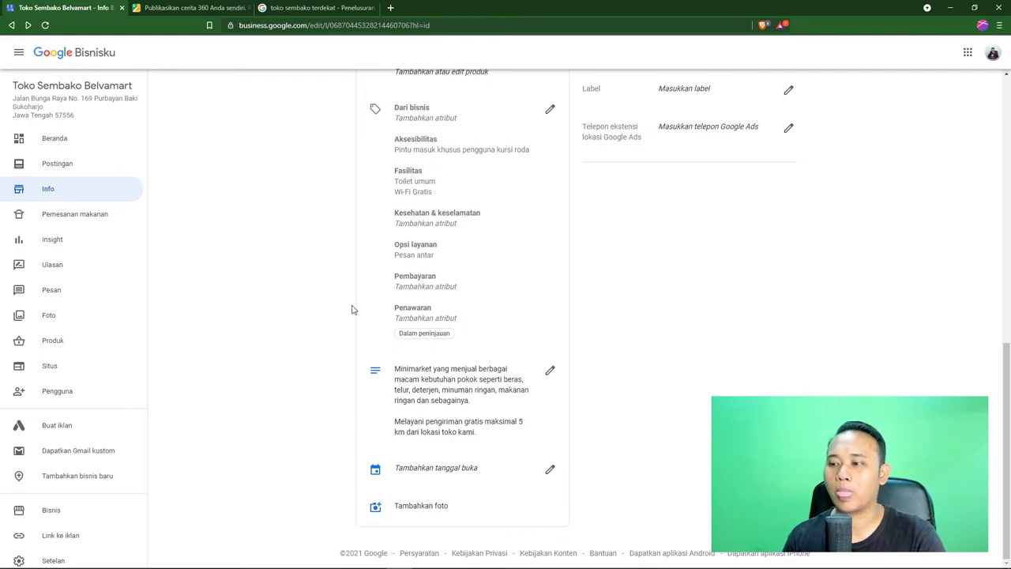
{"action": "left_click", "coordinate": [550, 470]}
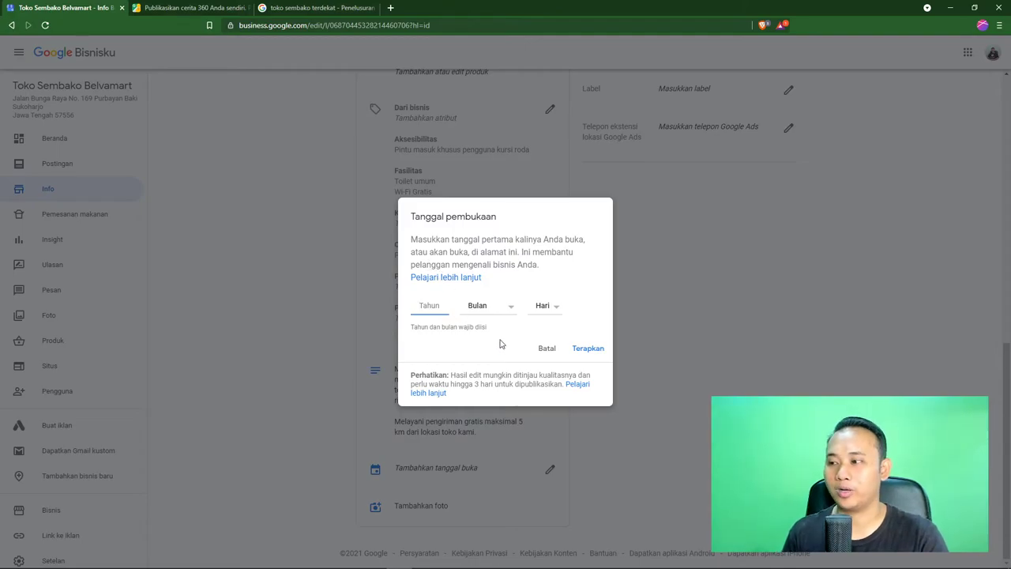
{"action": "left_click", "coordinate": [545, 348]}
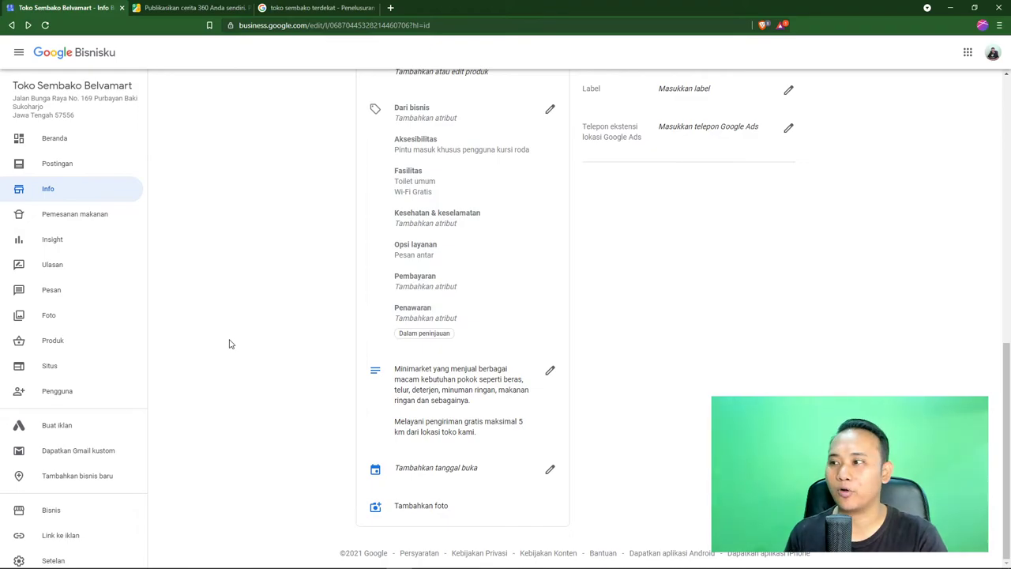
Open the listing's Search and Maps views in new tabs and show the Search panel
{"action": "scroll", "coordinate": [229, 344], "scroll_direction": "up", "scroll_amount": 12}
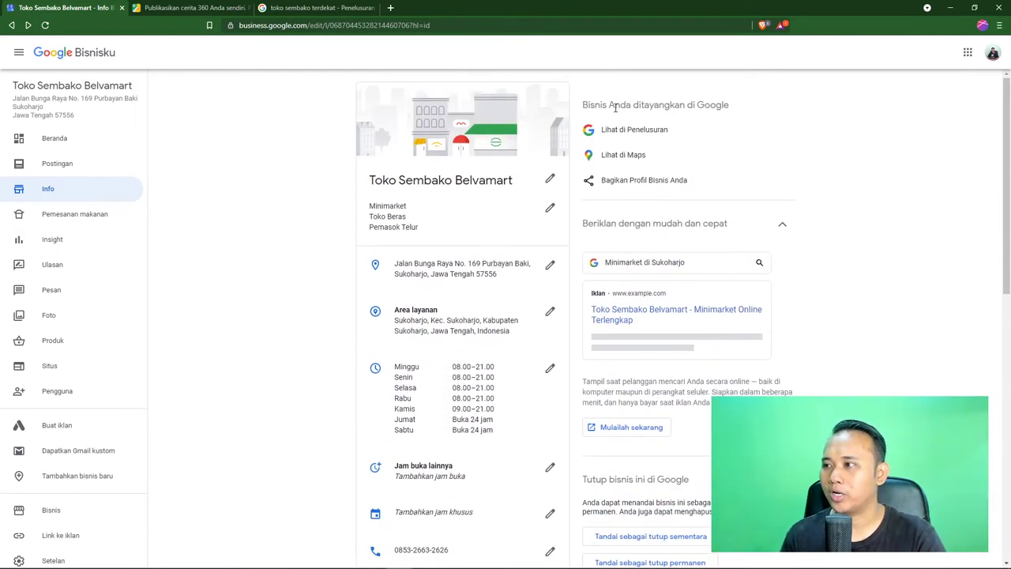
{"action": "right_click", "coordinate": [633, 133]}
{"action": "key", "text": "Escape"}
{"action": "right_click", "coordinate": [637, 156]}
{"action": "left_click", "coordinate": [644, 164]}
{"action": "left_click", "coordinate": [324, 8]}
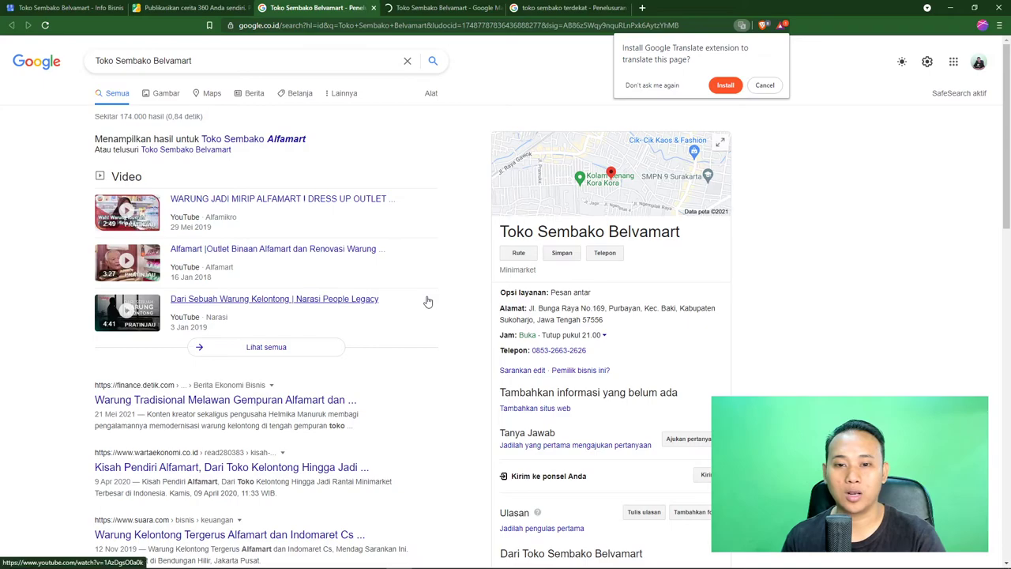
Inspect the Toko Sembako Belvamart Maps listing, then return to the Google Bisnisku Info tab
{"action": "left_click", "coordinate": [434, 15]}
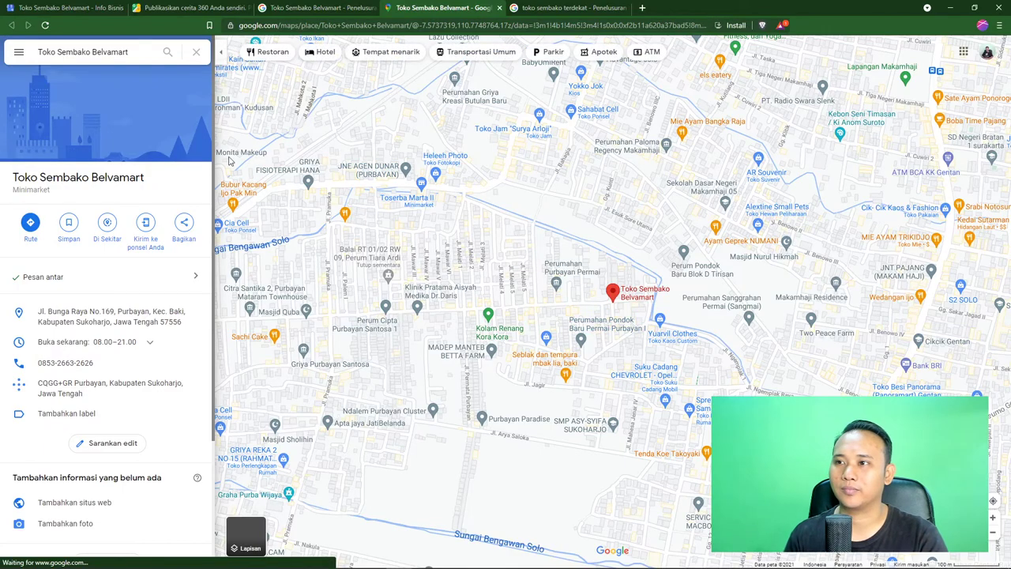
{"action": "key", "text": "ctrl+1"}
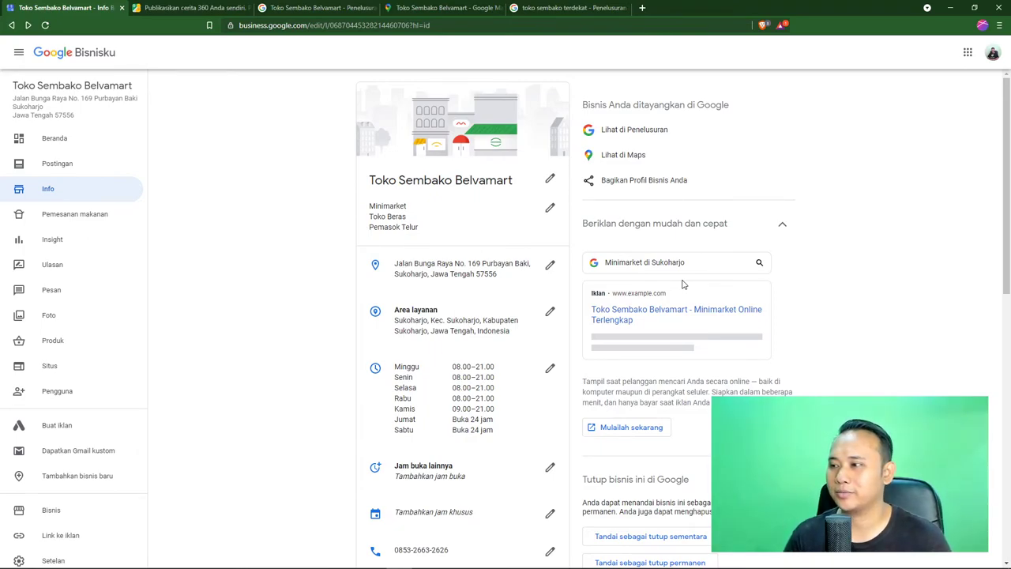
{"action": "scroll", "coordinate": [684, 284], "scroll_direction": "down", "scroll_amount": 3}
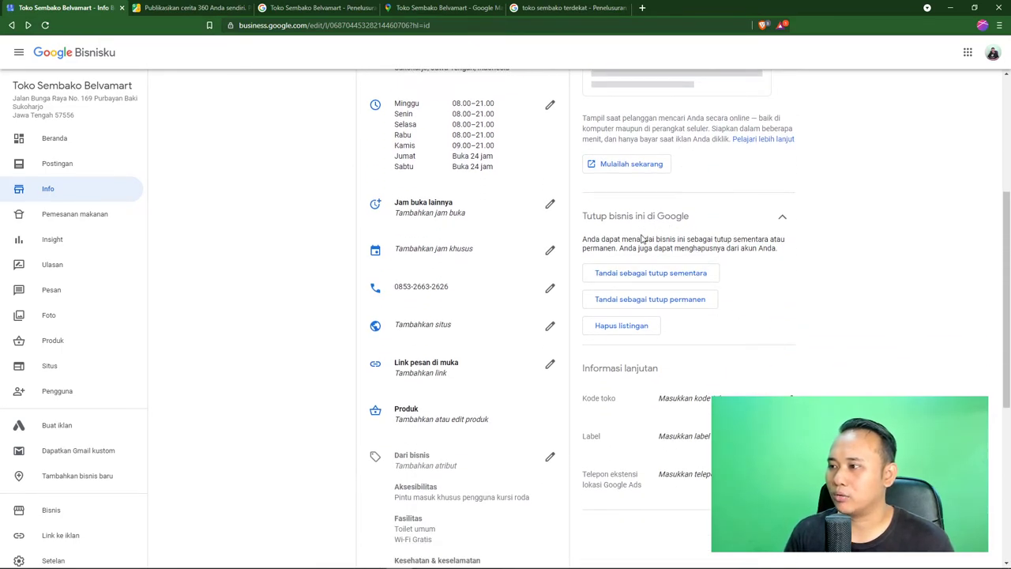
{"action": "scroll", "coordinate": [642, 237], "scroll_direction": "down", "scroll_amount": 1}
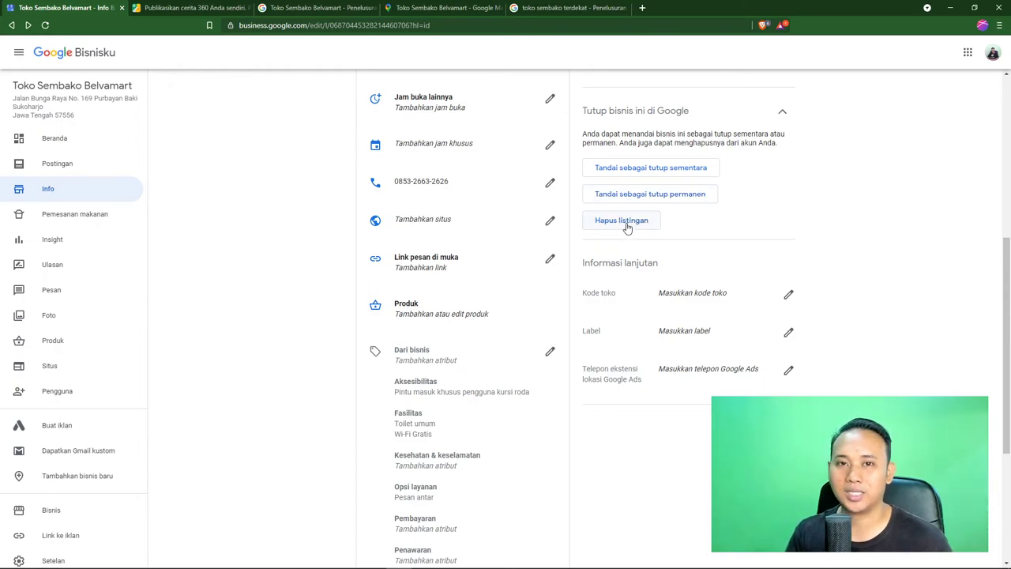
{"action": "scroll", "coordinate": [479, 269], "scroll_direction": "up", "scroll_amount": 5}
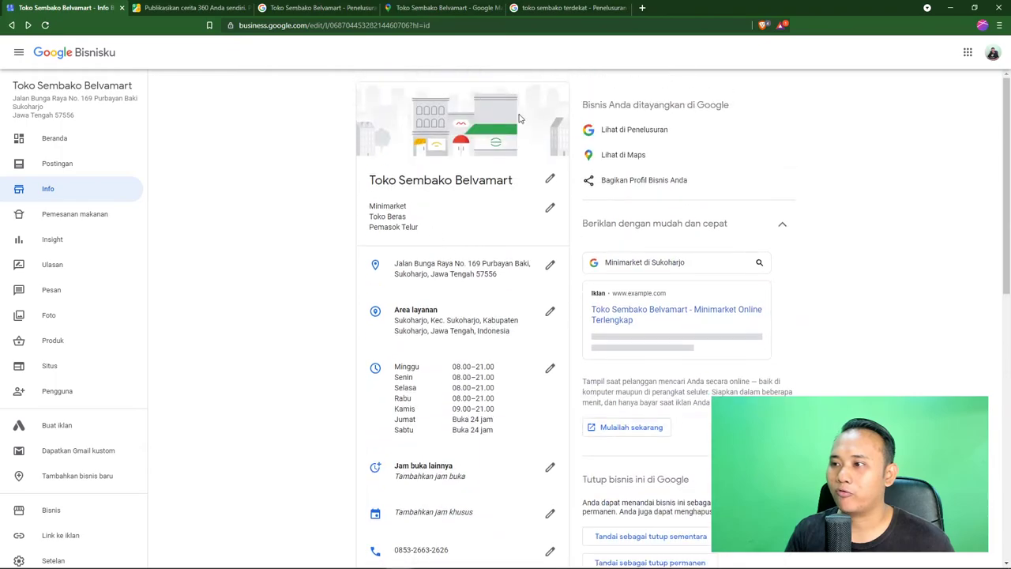
{"action": "left_click", "coordinate": [443, 8]}
{"action": "scroll", "coordinate": [471, 191], "scroll_direction": "up", "scroll_amount": 3}
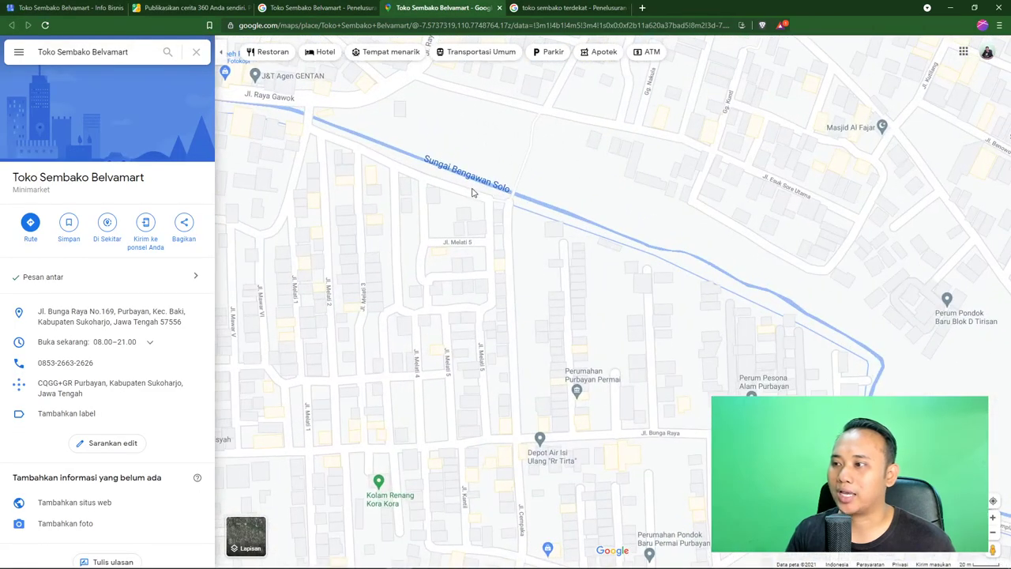
{"action": "scroll", "coordinate": [472, 190], "scroll_direction": "down", "scroll_amount": 5}
{"action": "key", "text": "ctrl+shift+Tab"}
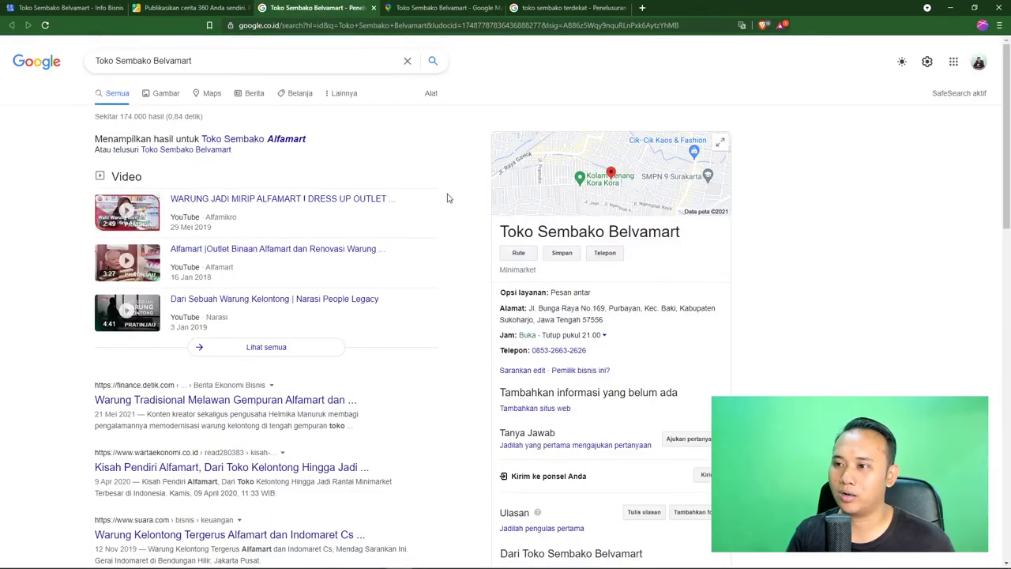
{"action": "key", "text": "ctrl+shift+Tab"}
{"action": "key", "text": "ctrl+shift+Tab"}
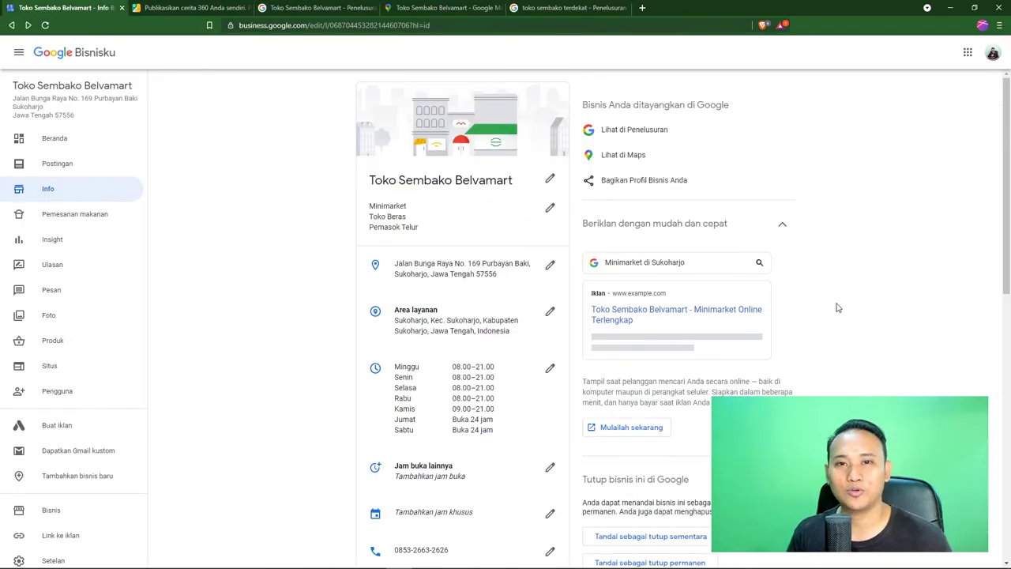
{"action": "scroll", "coordinate": [839, 307], "scroll_direction": "down", "scroll_amount": 4}
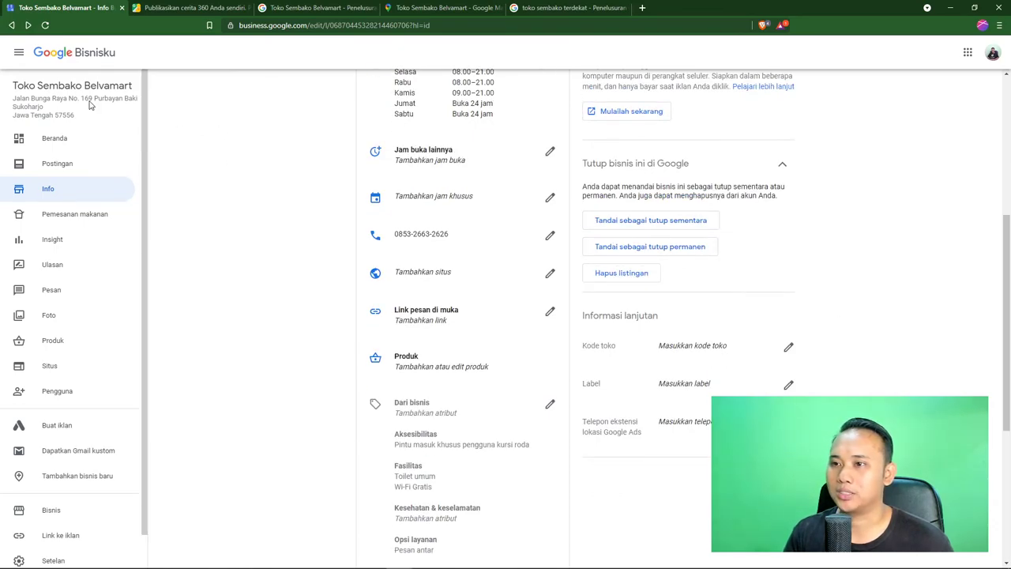
{"action": "scroll", "coordinate": [215, 182], "scroll_direction": "down", "scroll_amount": 2}
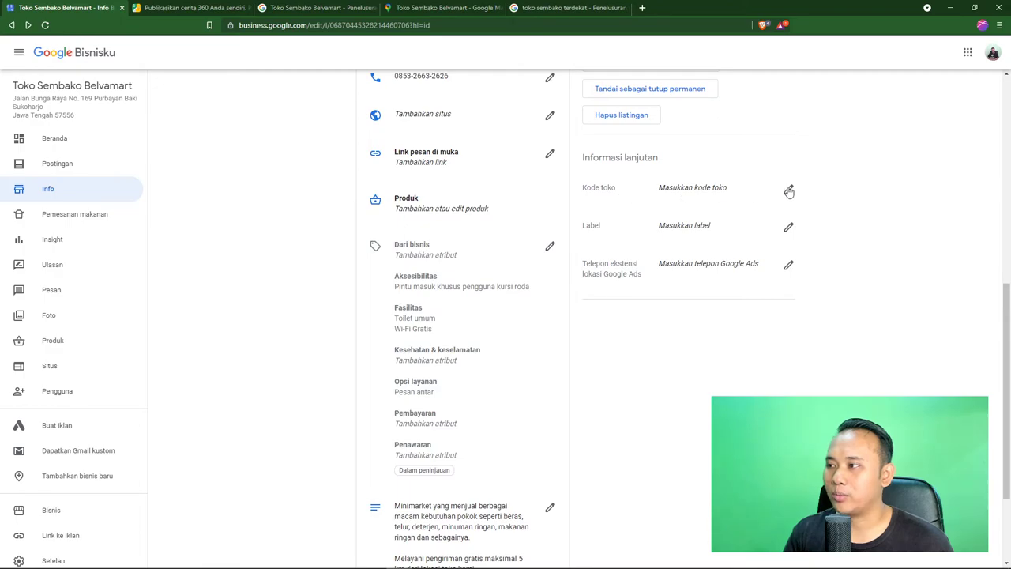
{"action": "left_click", "coordinate": [753, 198]}
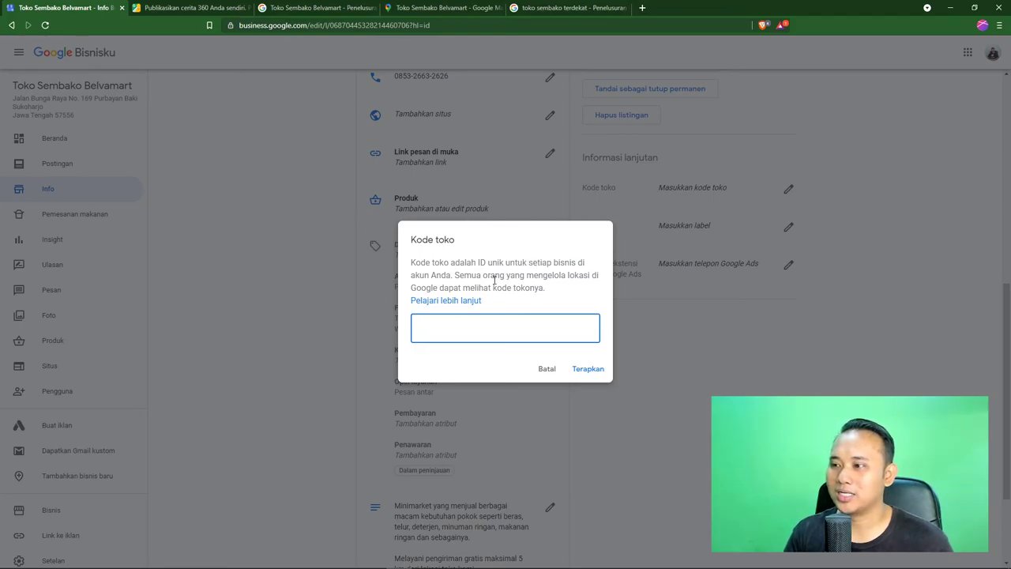
{"action": "left_click", "coordinate": [546, 368]}
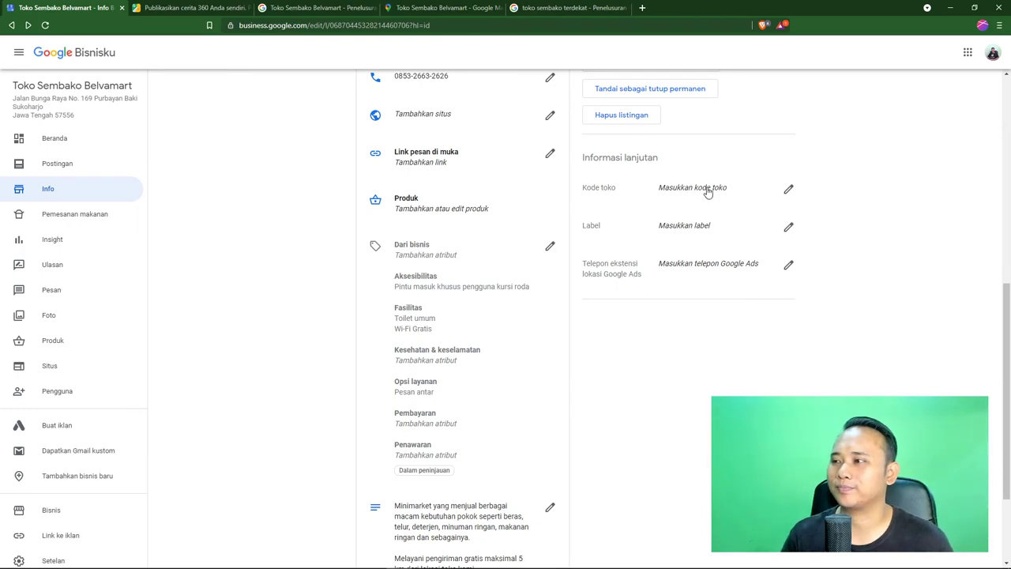
{"action": "left_click", "coordinate": [763, 232]}
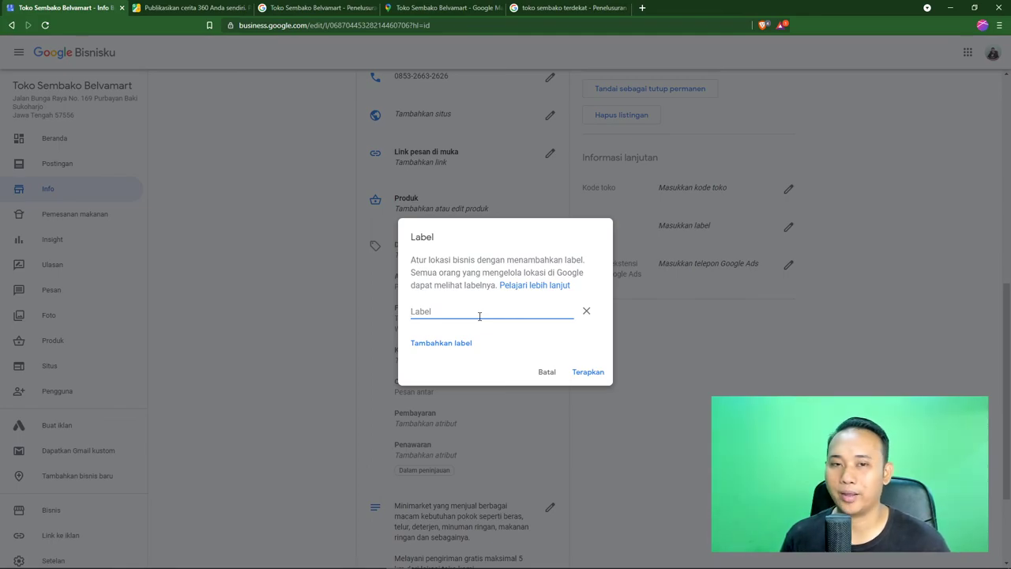
{"action": "left_click", "coordinate": [547, 372]}
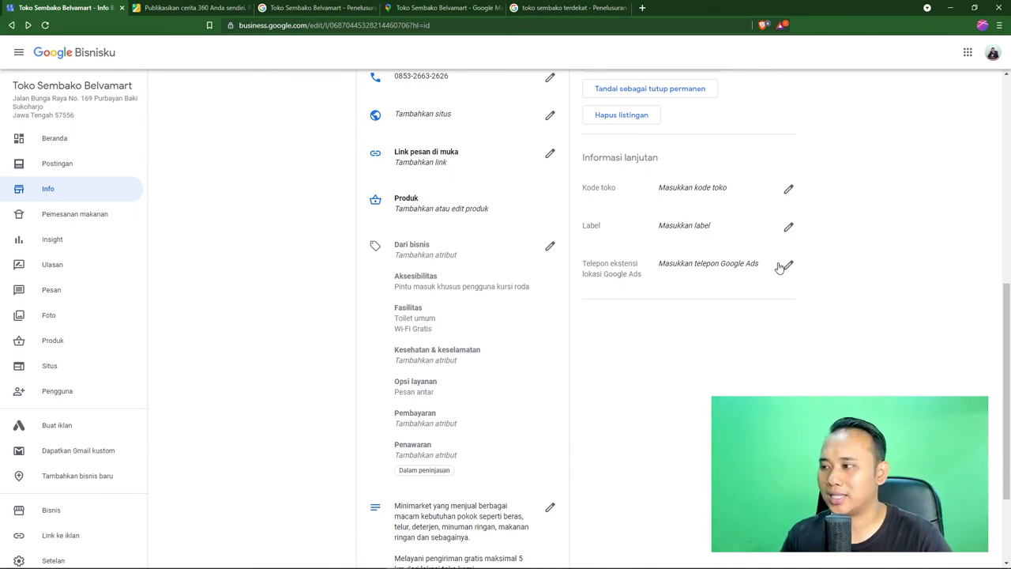
Enter the store's phone number as the Google Ads location extension phone and apply it
{"action": "left_click", "coordinate": [788, 266]}
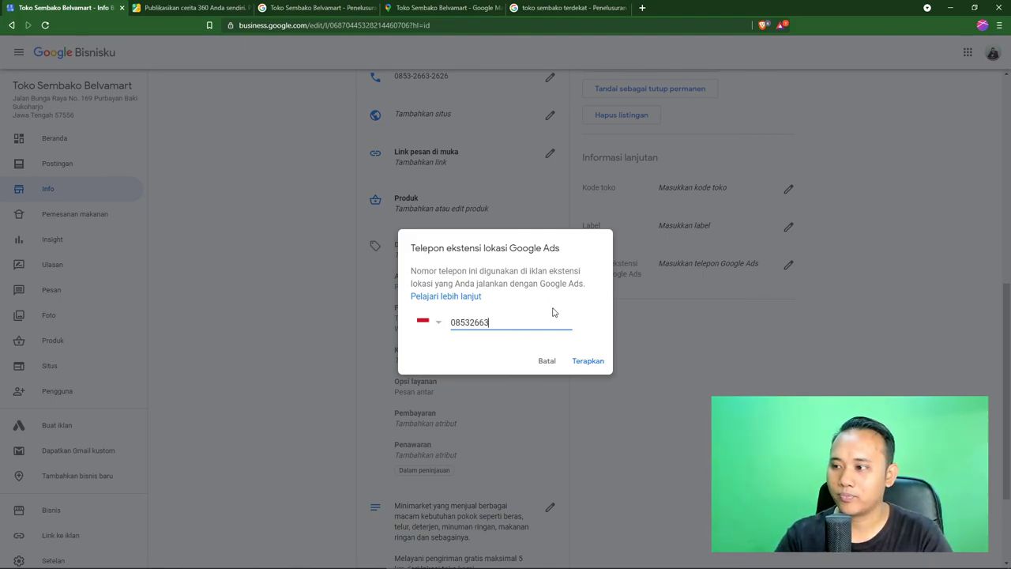
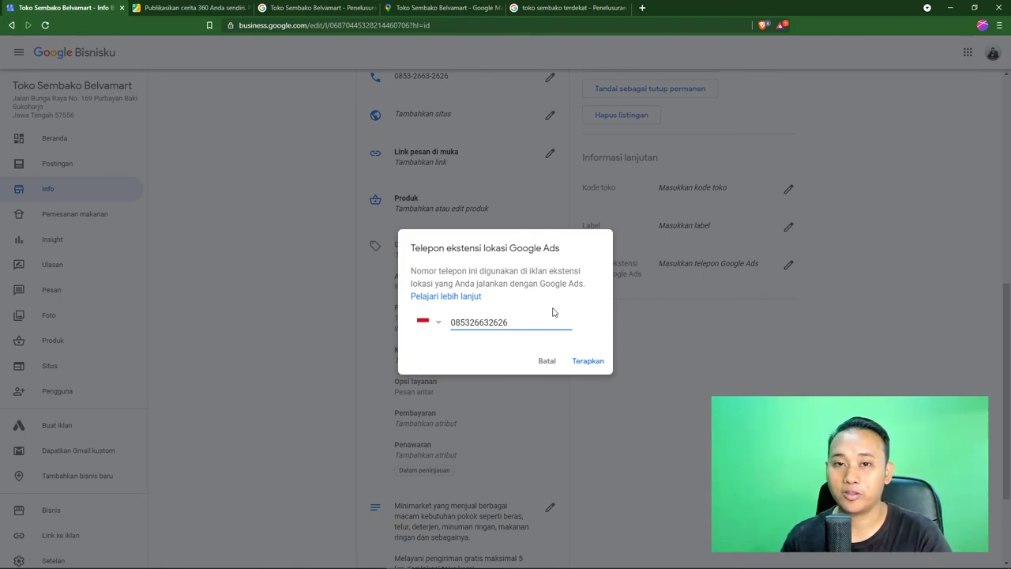
{"action": "left_click", "coordinate": [587, 364]}
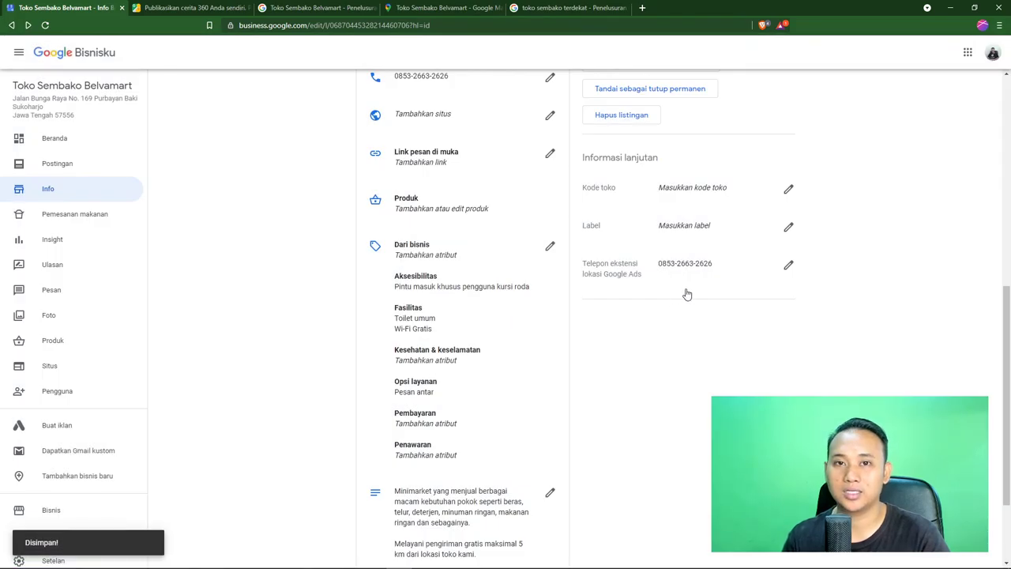
{"action": "scroll", "coordinate": [677, 376], "scroll_direction": "up", "scroll_amount": 6}
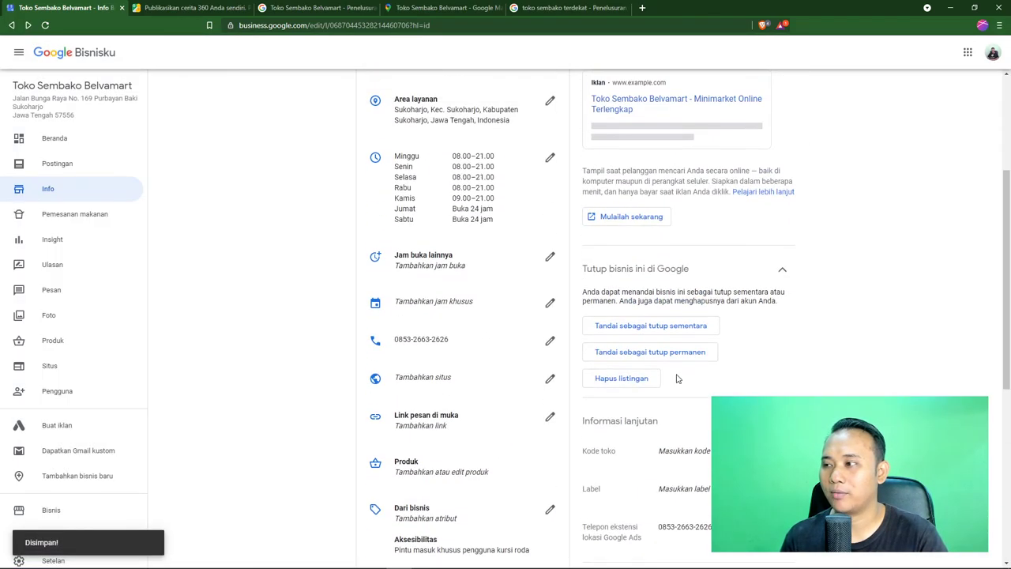
{"action": "scroll", "coordinate": [676, 385], "scroll_direction": "down", "scroll_amount": 6}
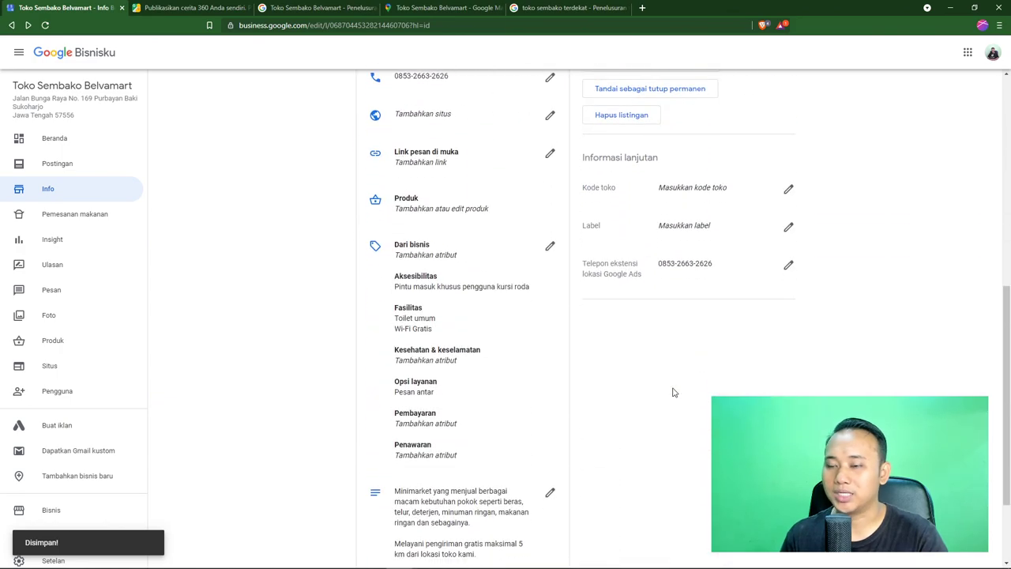
{"action": "scroll", "coordinate": [674, 392], "scroll_direction": "up", "scroll_amount": 6}
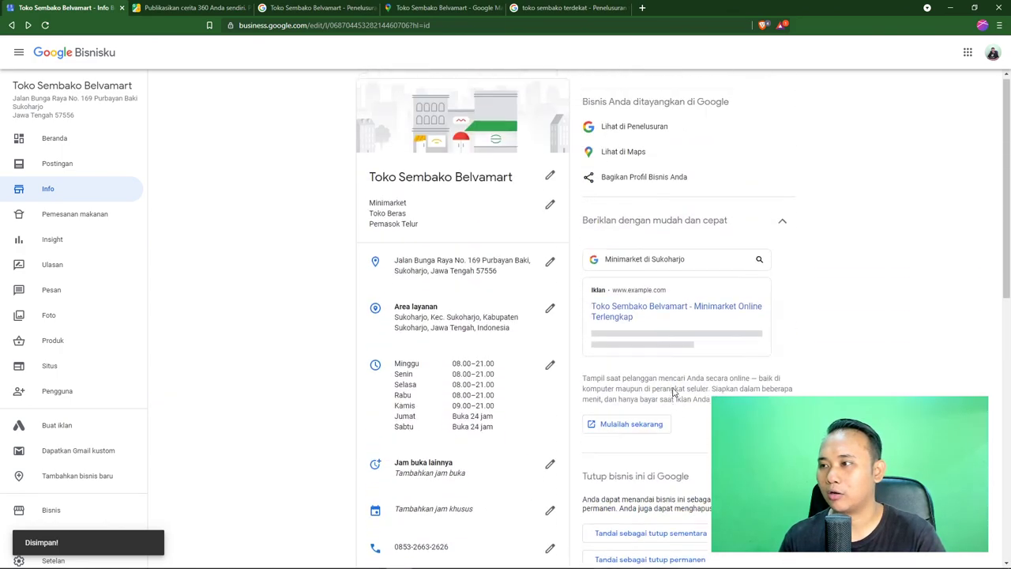
{"action": "scroll", "coordinate": [324, 404], "scroll_direction": "down", "scroll_amount": 6}
{"action": "scroll", "coordinate": [324, 404], "scroll_direction": "down", "scroll_amount": 2}
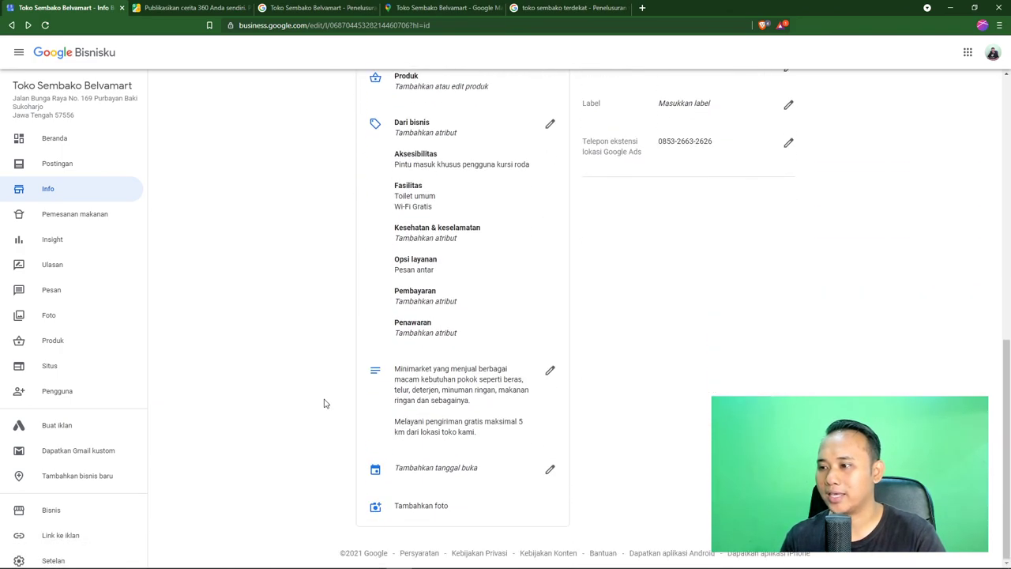
{"action": "scroll", "coordinate": [324, 404], "scroll_direction": "up", "scroll_amount": 7}
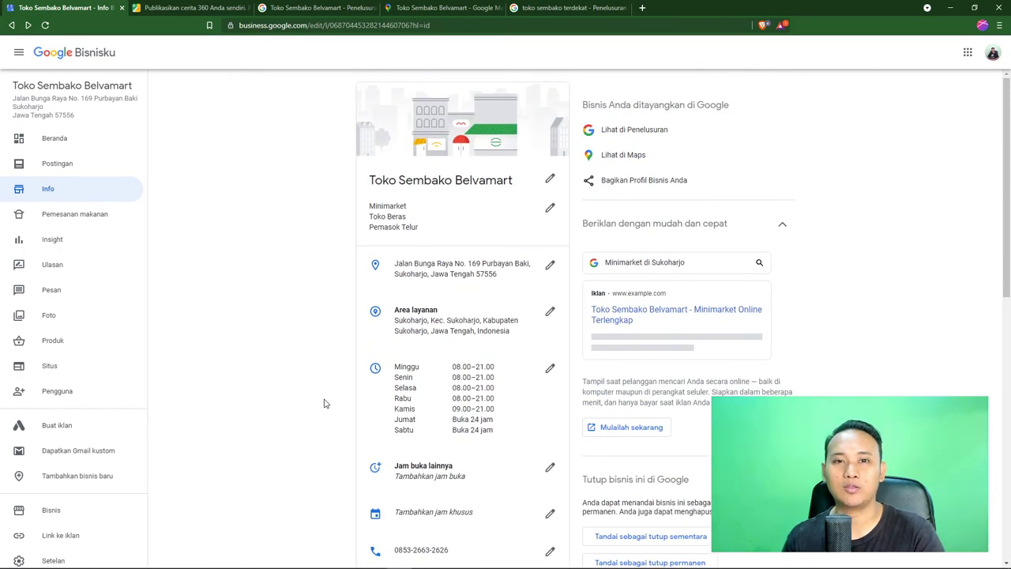